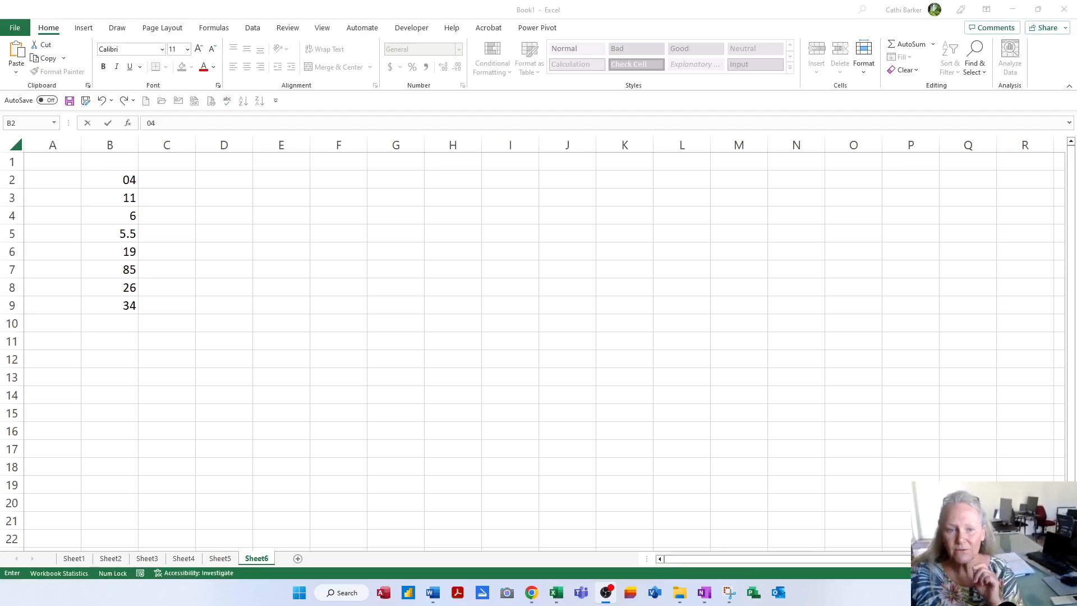
- Commit the 04 entry in cell B2 of Sheet6 so it displays as 4
click(185, 183)
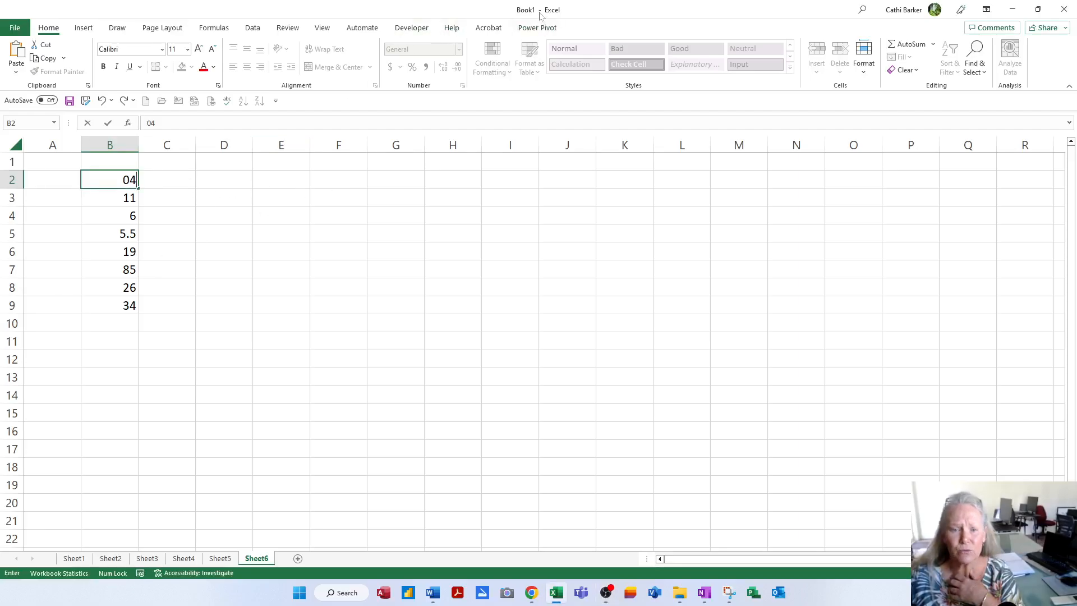
click(173, 198)
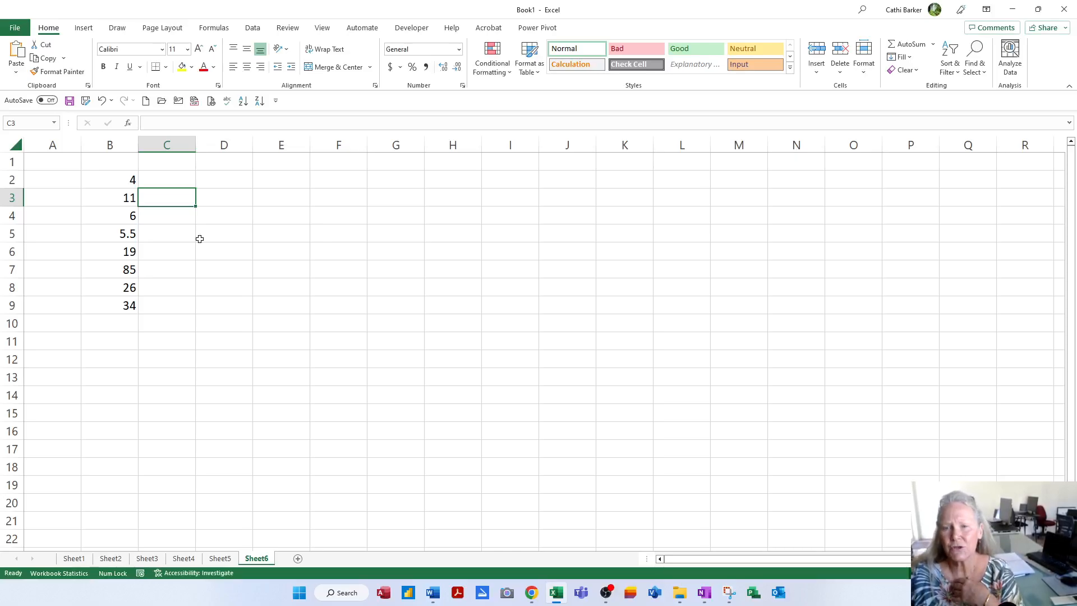
- Preview the File > New templates, then create the blank workbook Book2
click(15, 28)
click(25, 80)
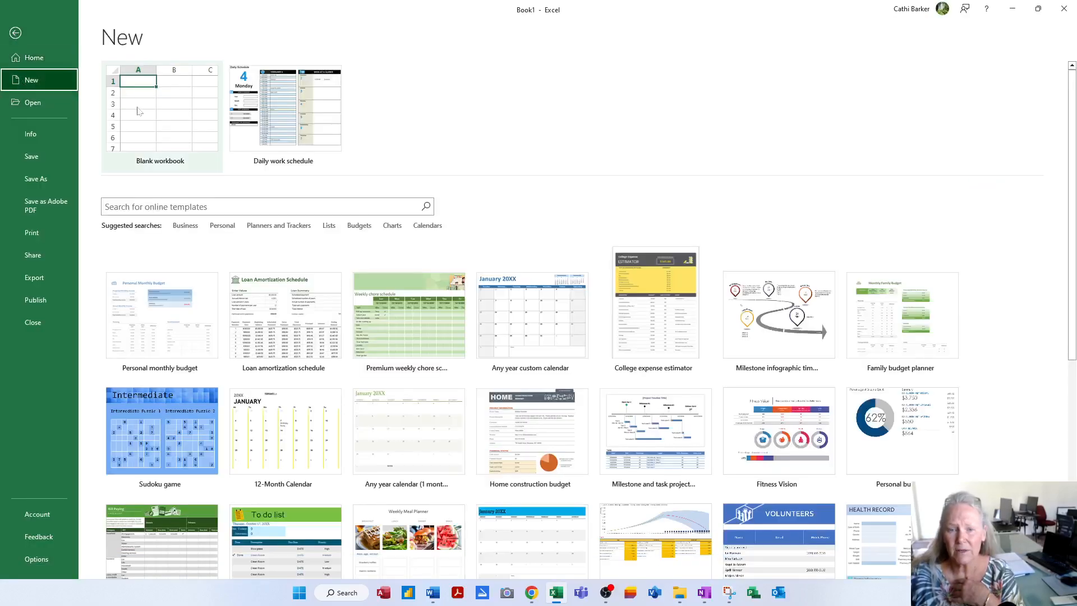
click(15, 33)
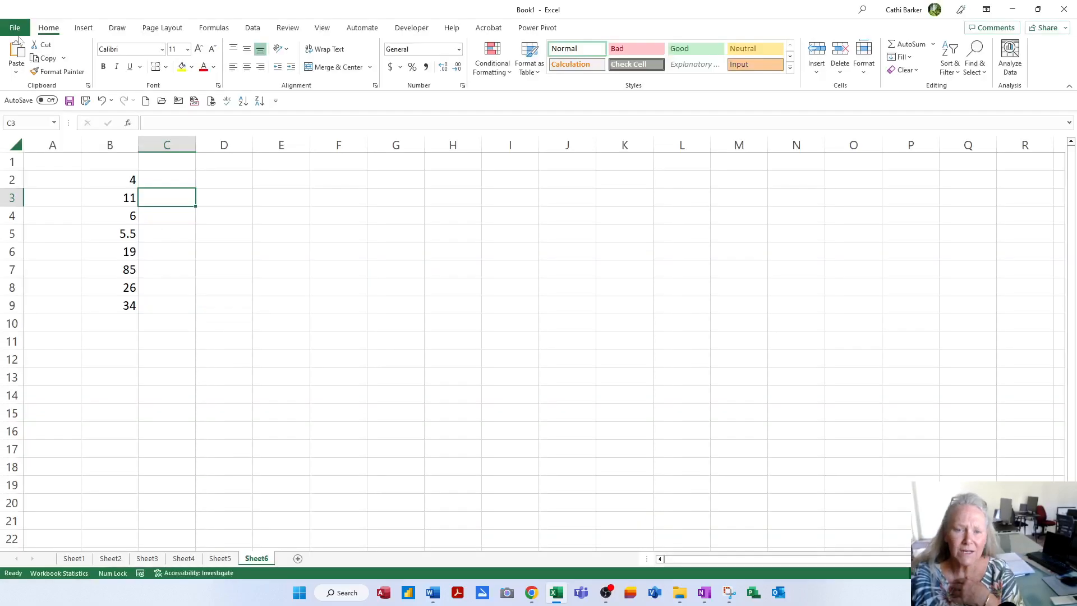
click(146, 102)
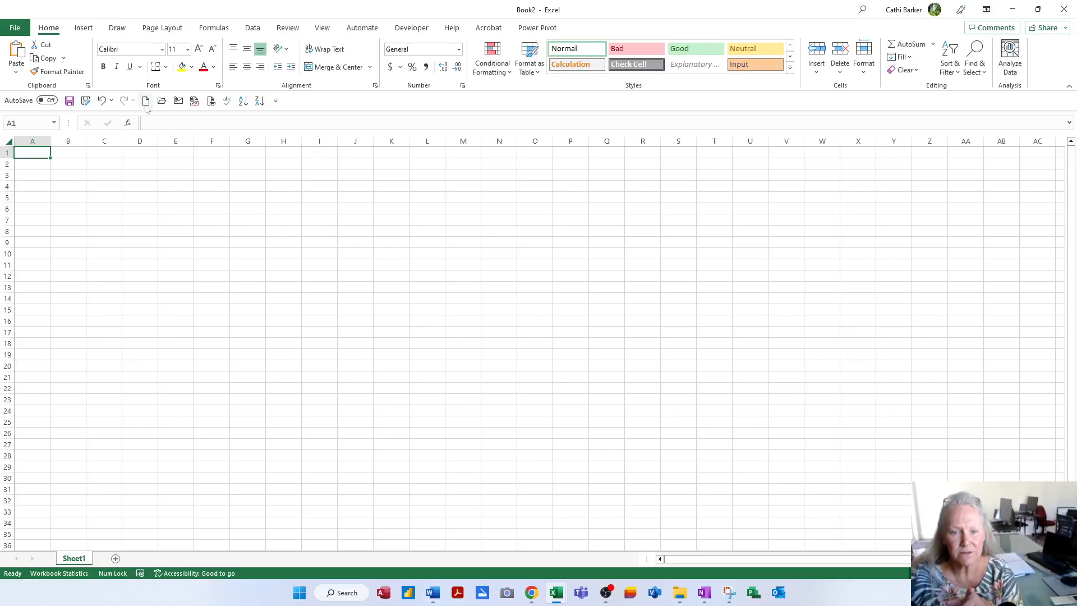
click(14, 28)
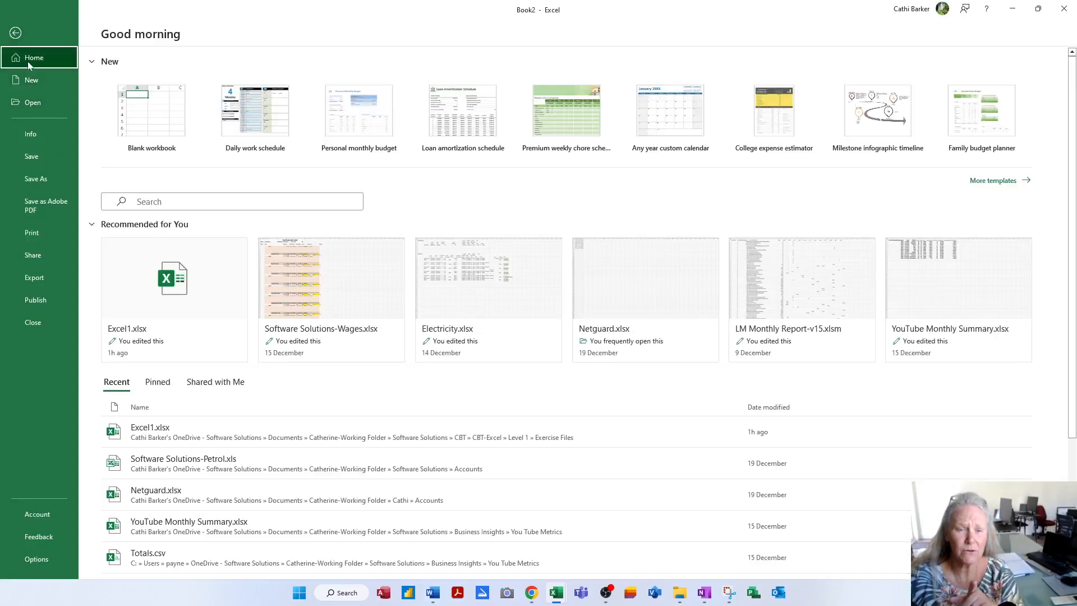
click(16, 33)
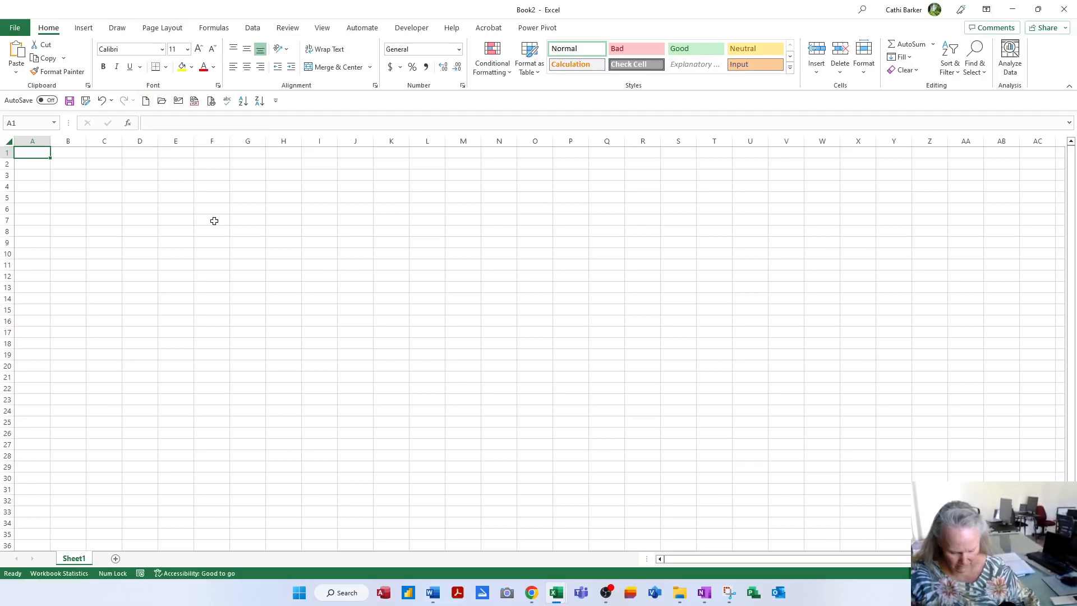
- Create Book3 with Ctrl+N and preview all three open workbooks from the taskbar
key(ctrl+n)
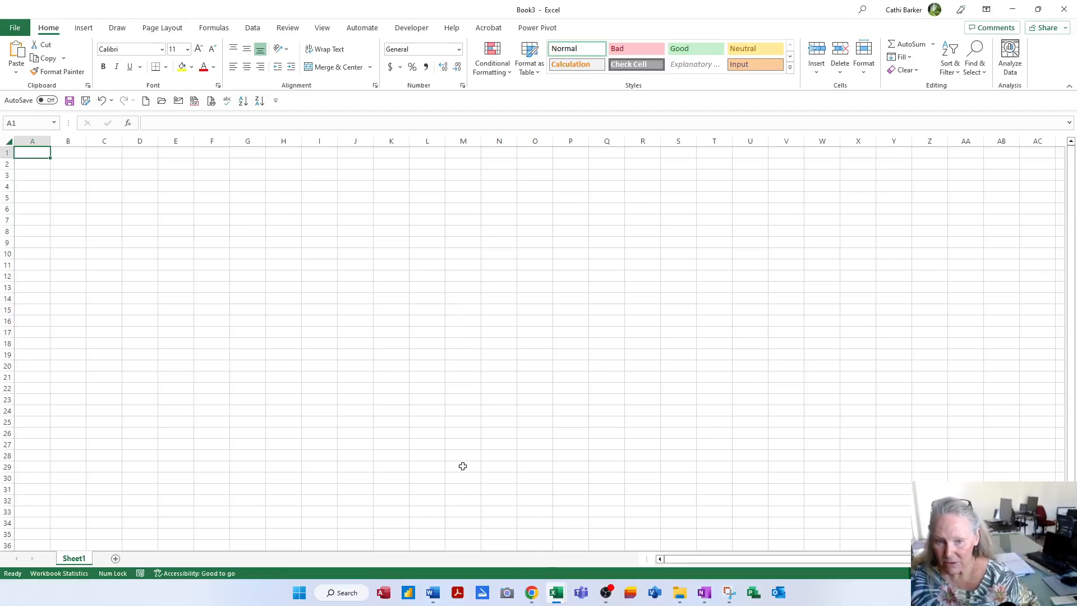
click(555, 594)
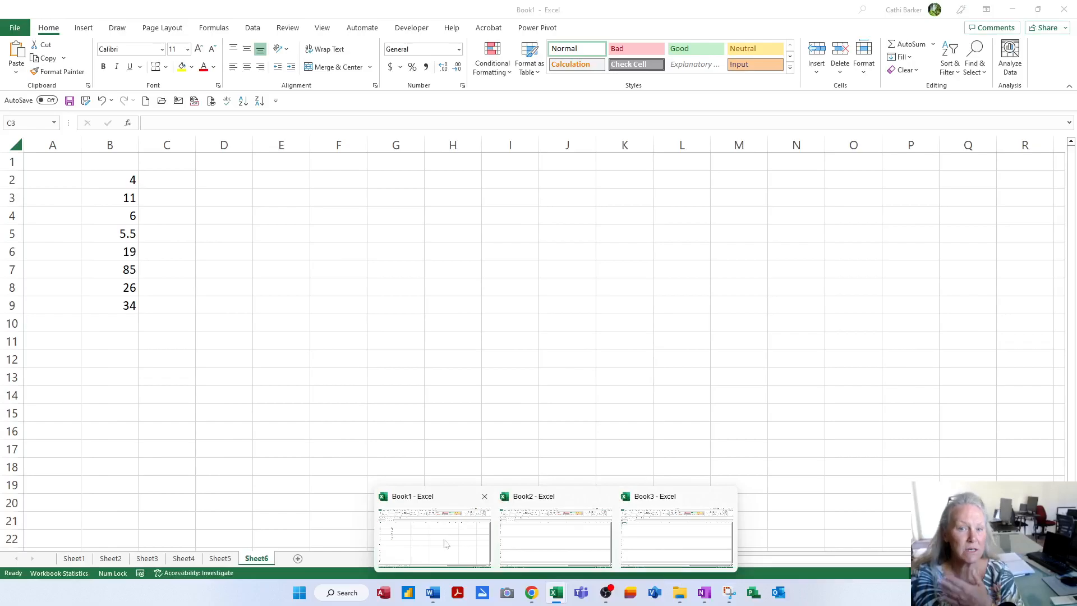
- Switch to Book1, then back to the blank Book3, using the taskbar previews
click(444, 543)
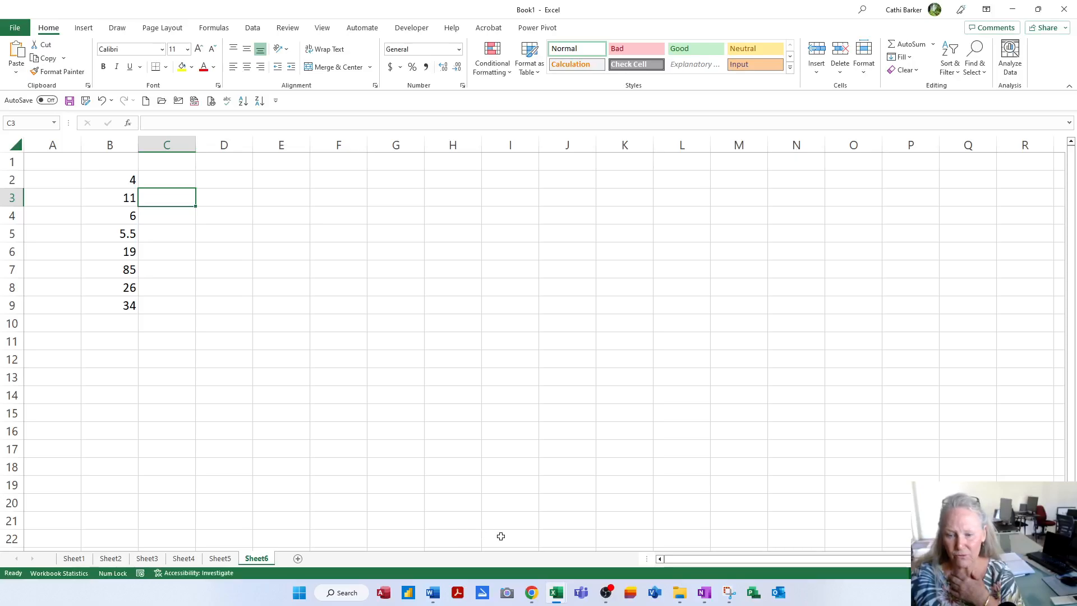
mouse_move(557, 594)
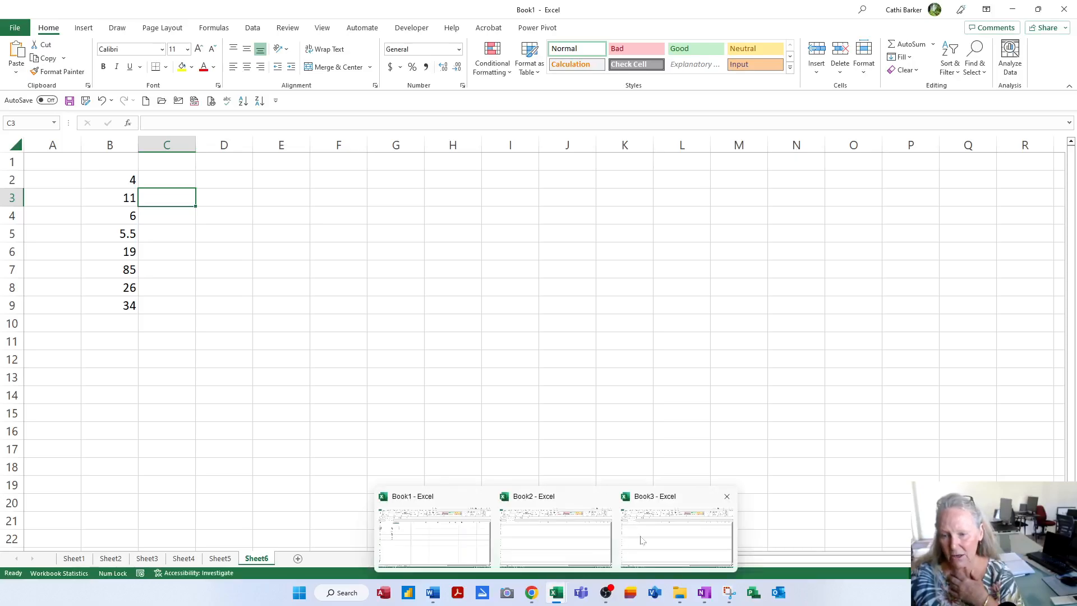
click(661, 541)
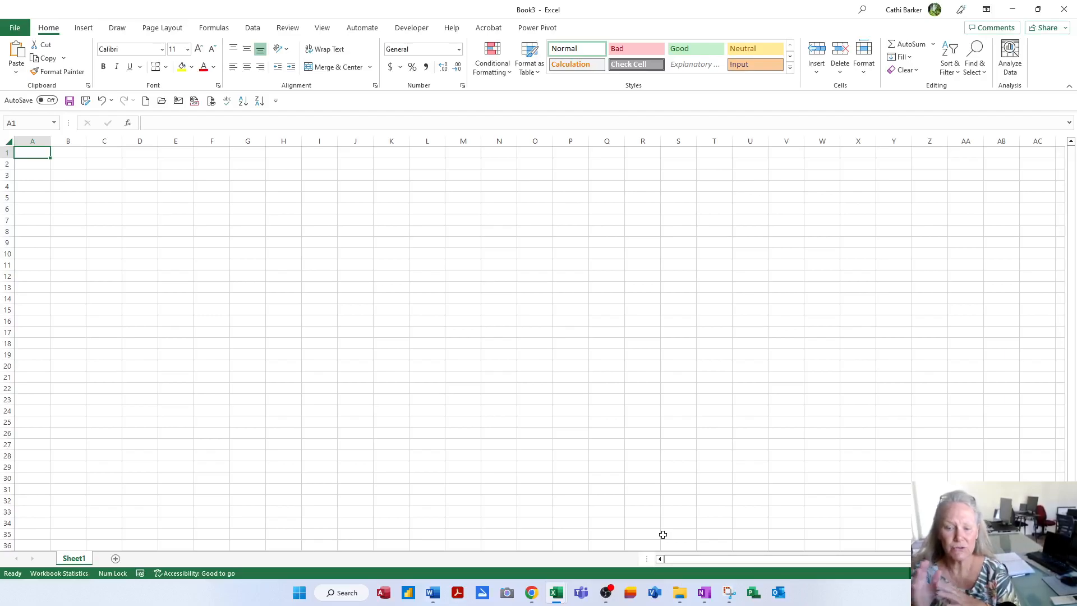
mouse_move(556, 601)
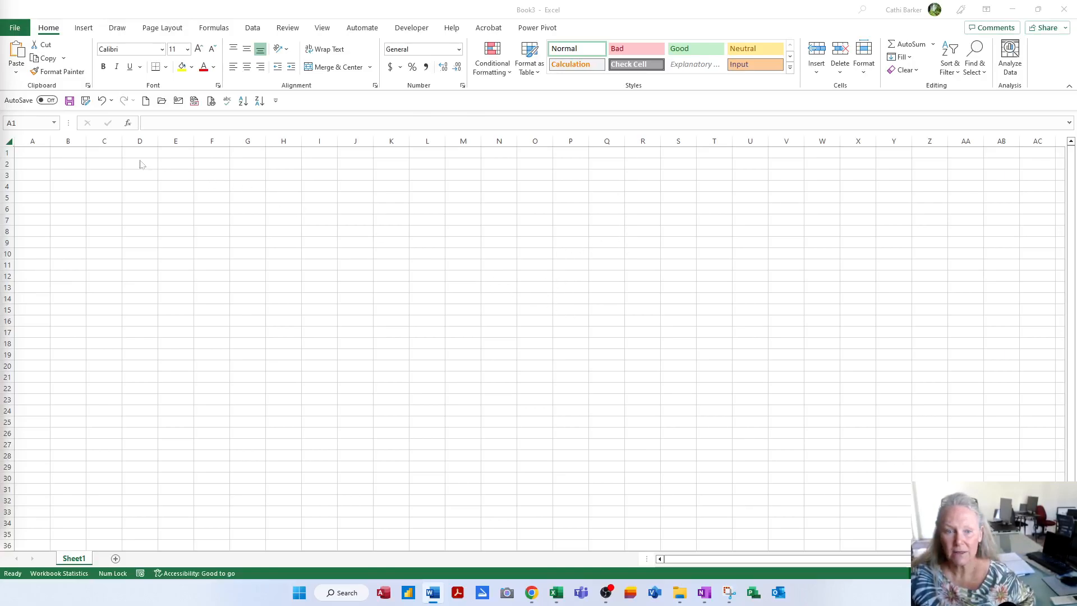
- Bring Book3 to the front and close it, returning to Book1's Sheet6
click(28, 157)
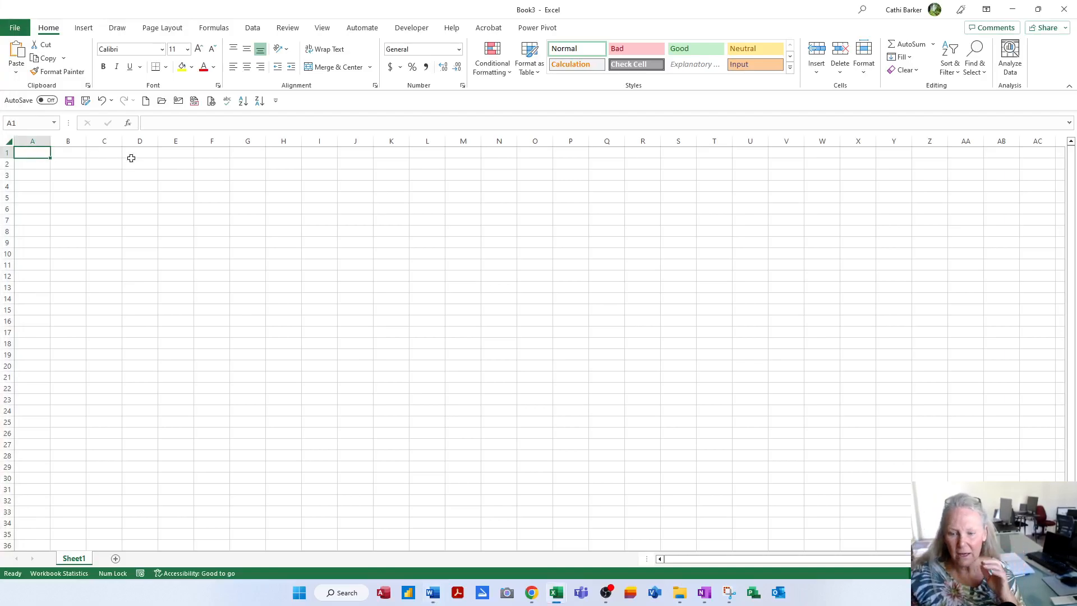
mouse_move(555, 599)
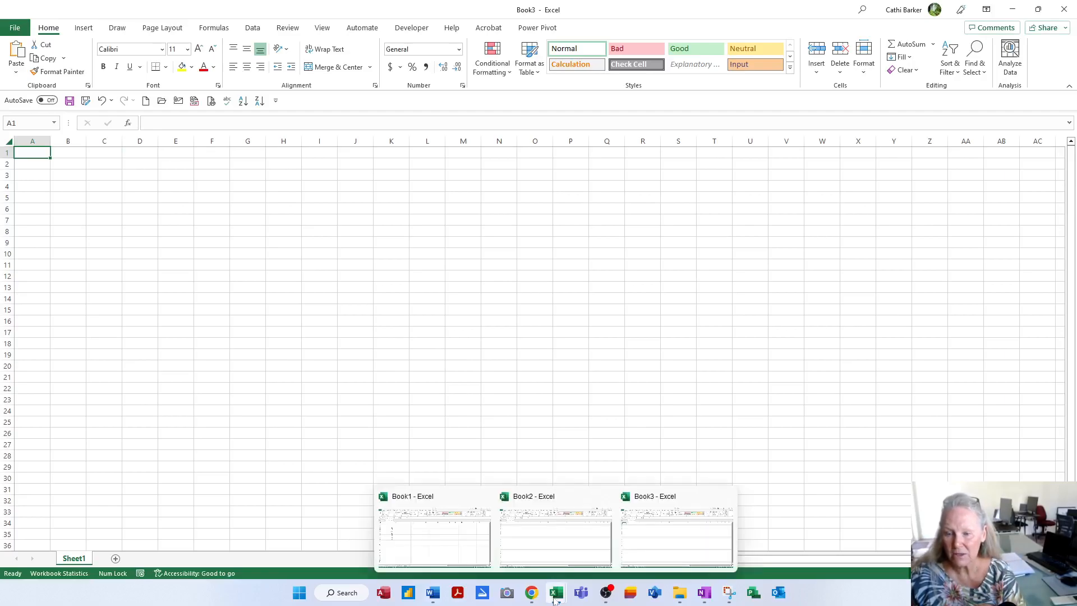
click(659, 529)
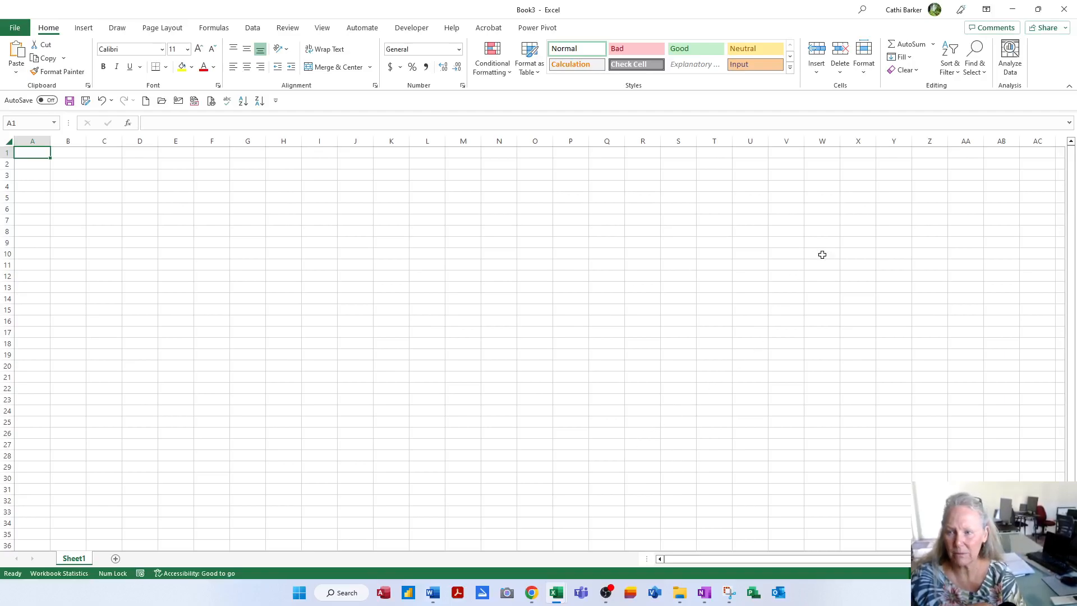
click(1065, 8)
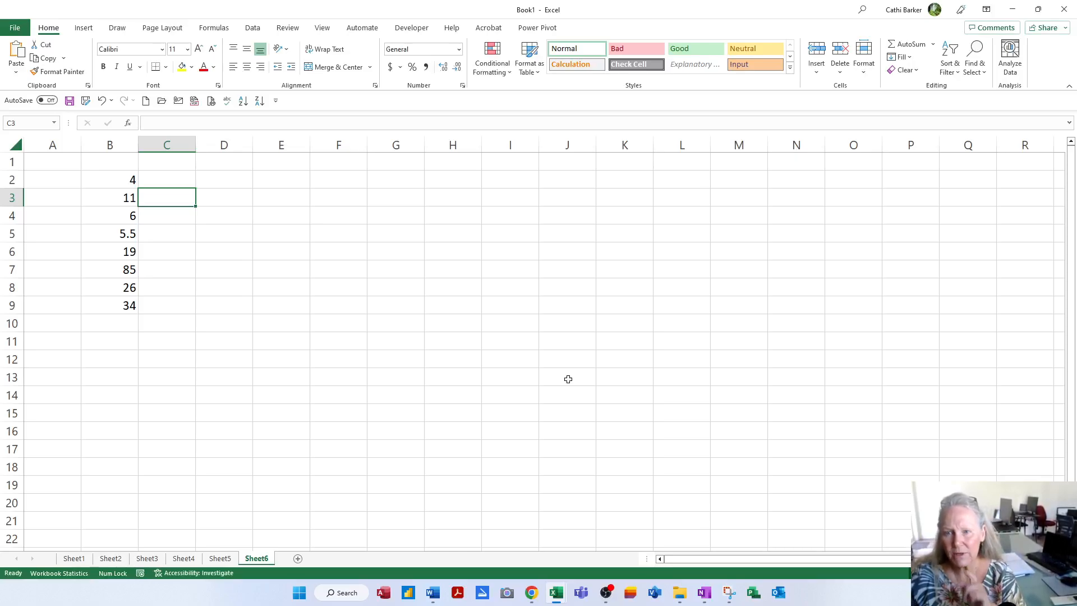
- Close the blank Book2 workbook from its taskbar thumbnail
mouse_move(558, 593)
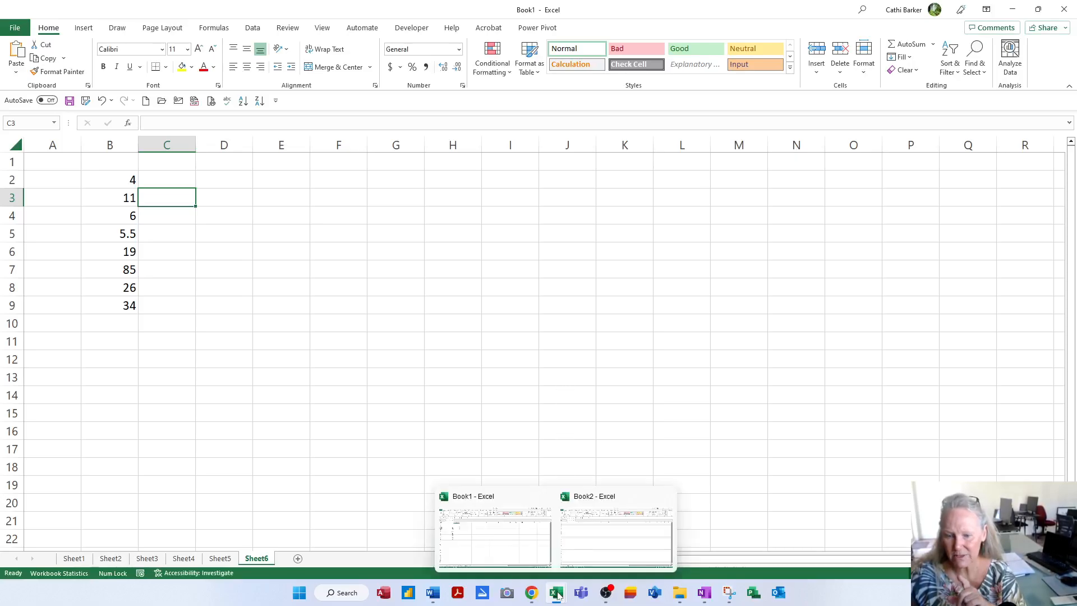
mouse_move(605, 550)
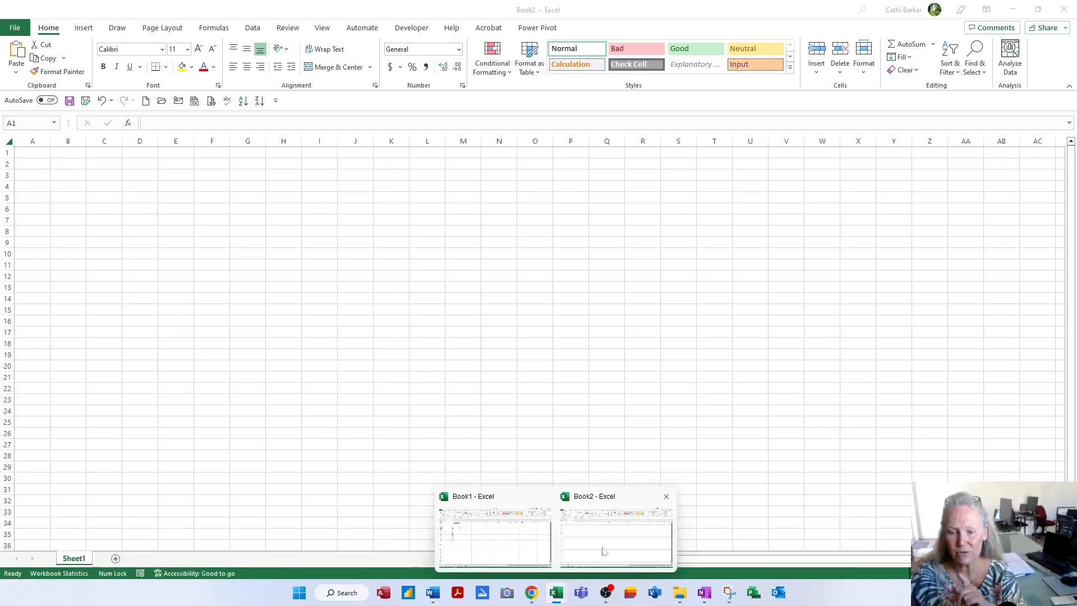
click(668, 499)
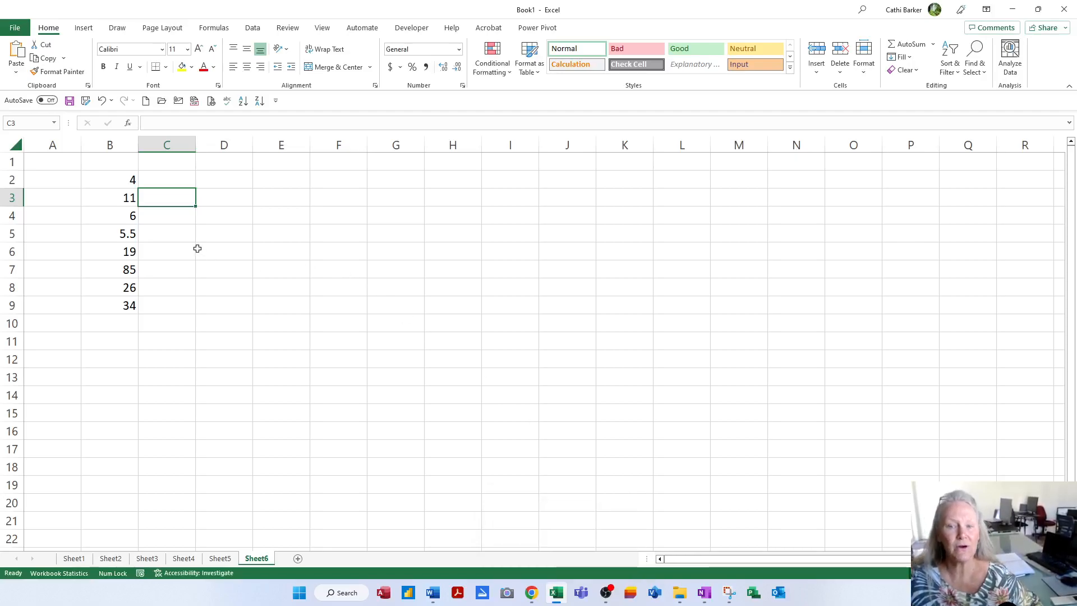
- Go to Book1's empty Sheet1, select cell C2 and zoom in
click(174, 242)
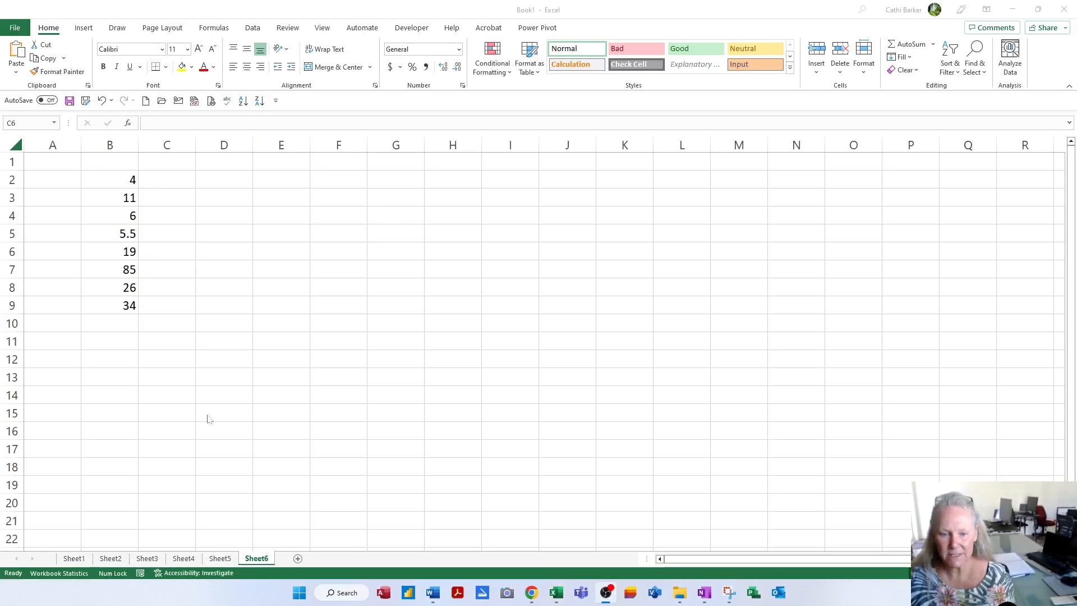
click(75, 563)
click(75, 563)
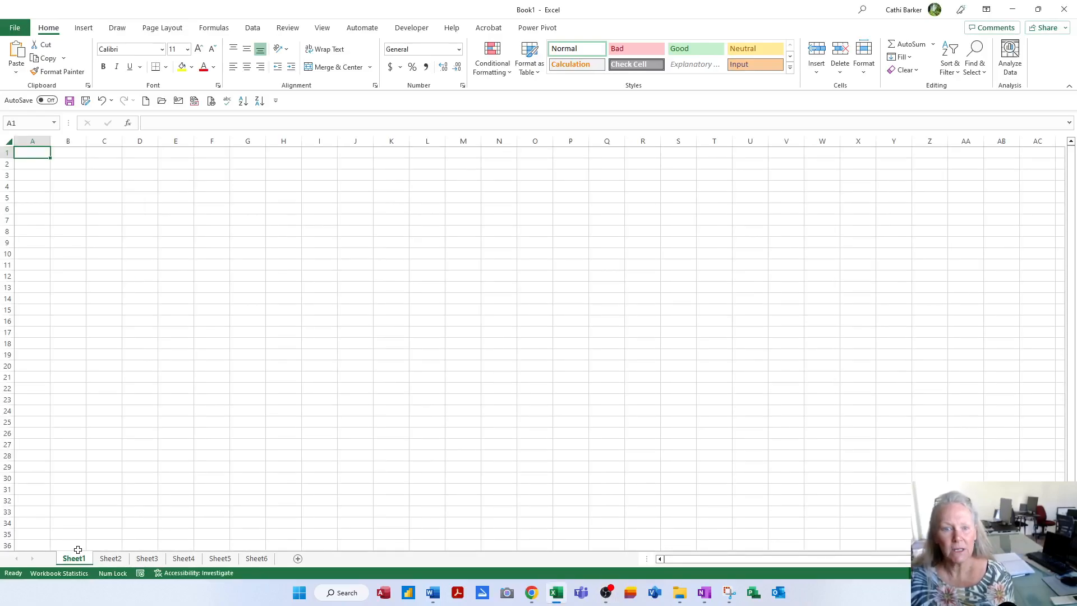
click(104, 166)
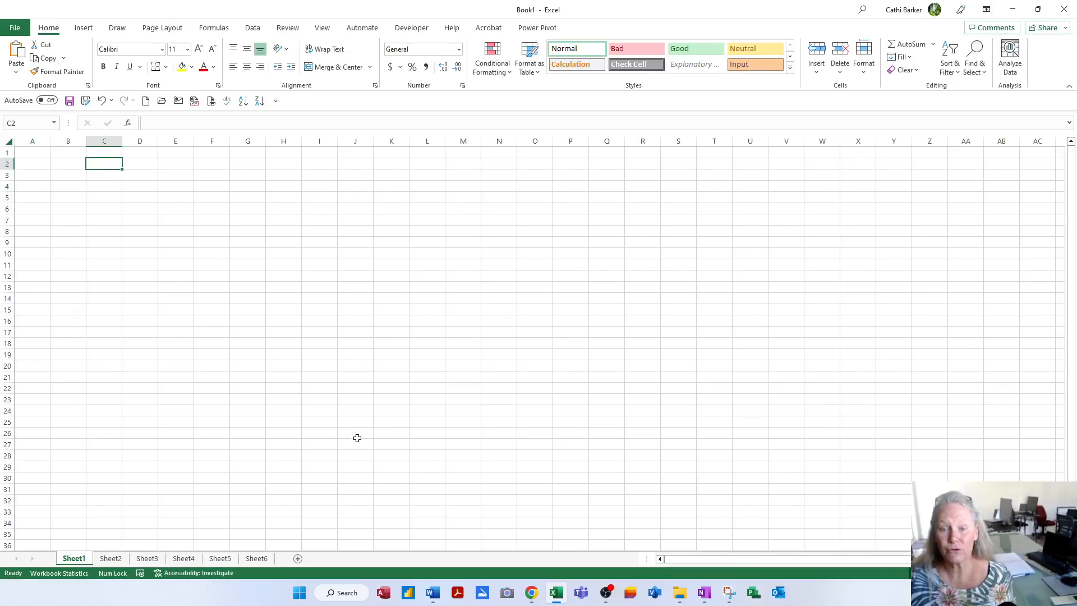
ctrl+scroll(360, 443, up, 7)
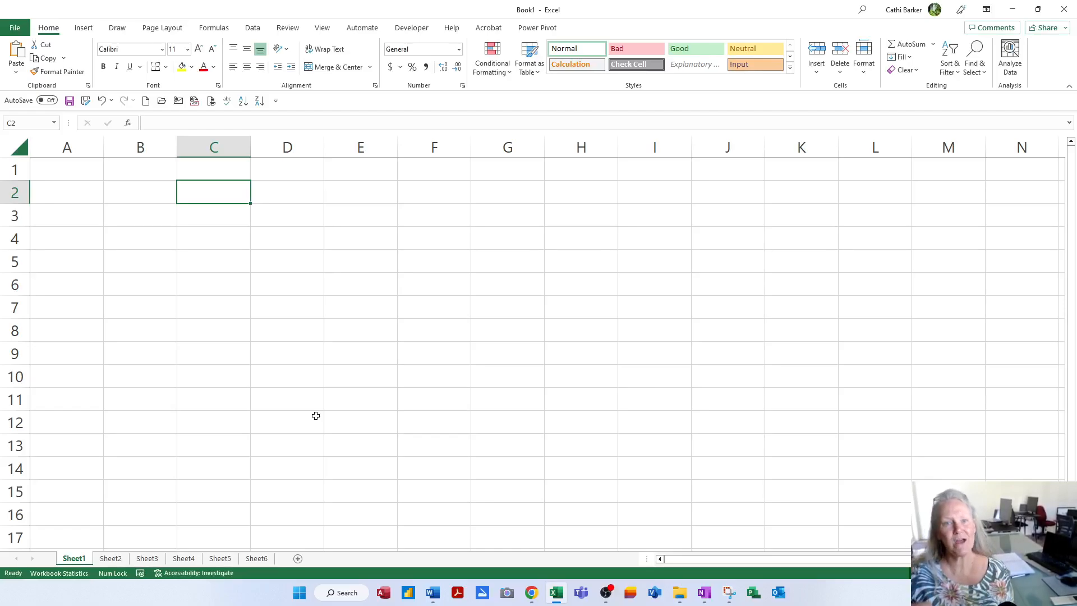
text(Se)
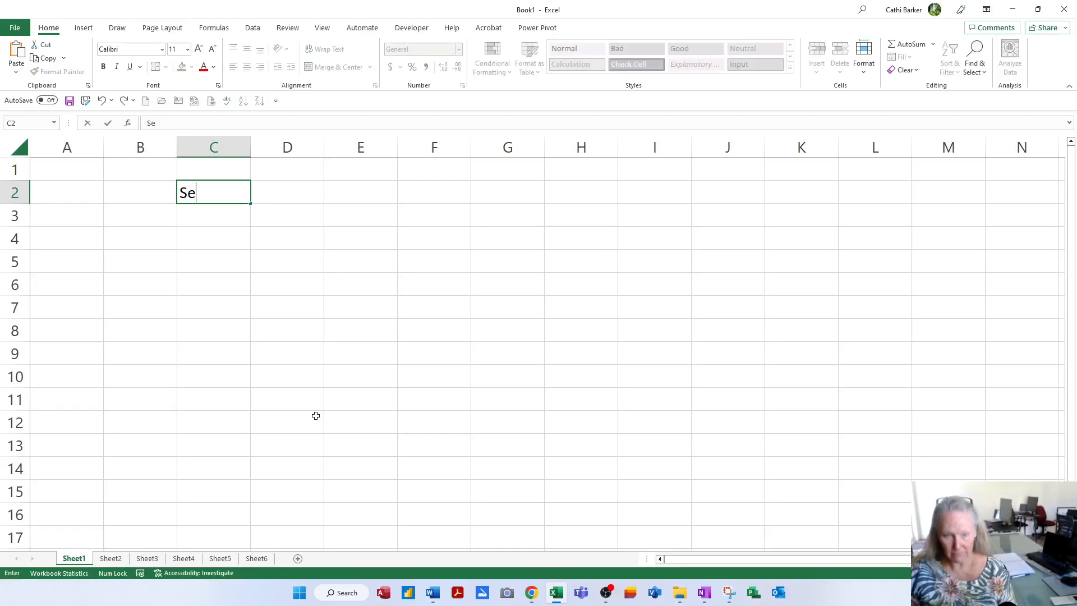
text(afood Chowder)
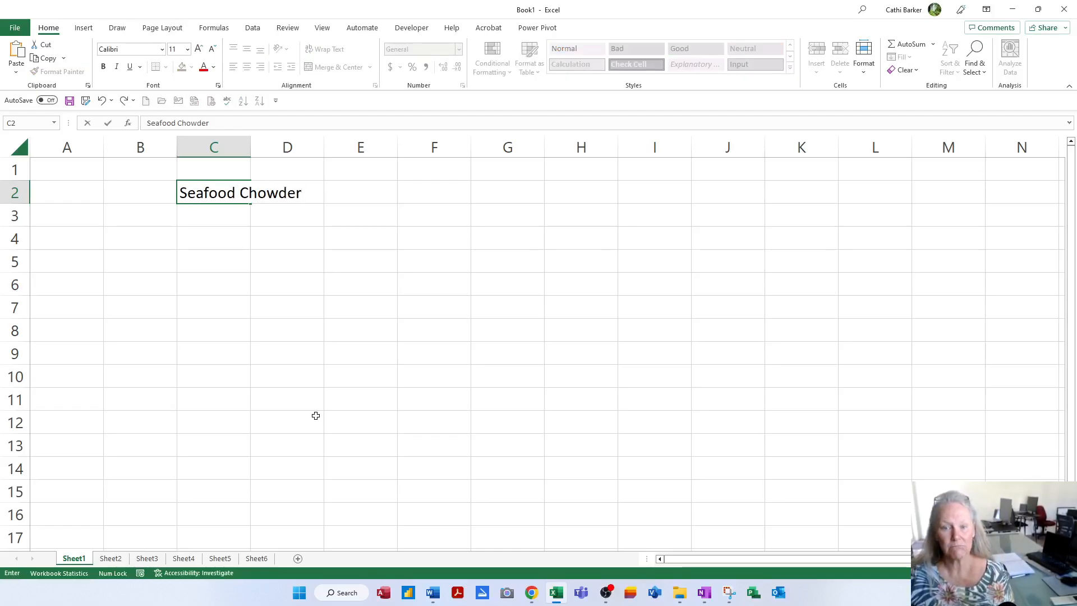
key(Return)
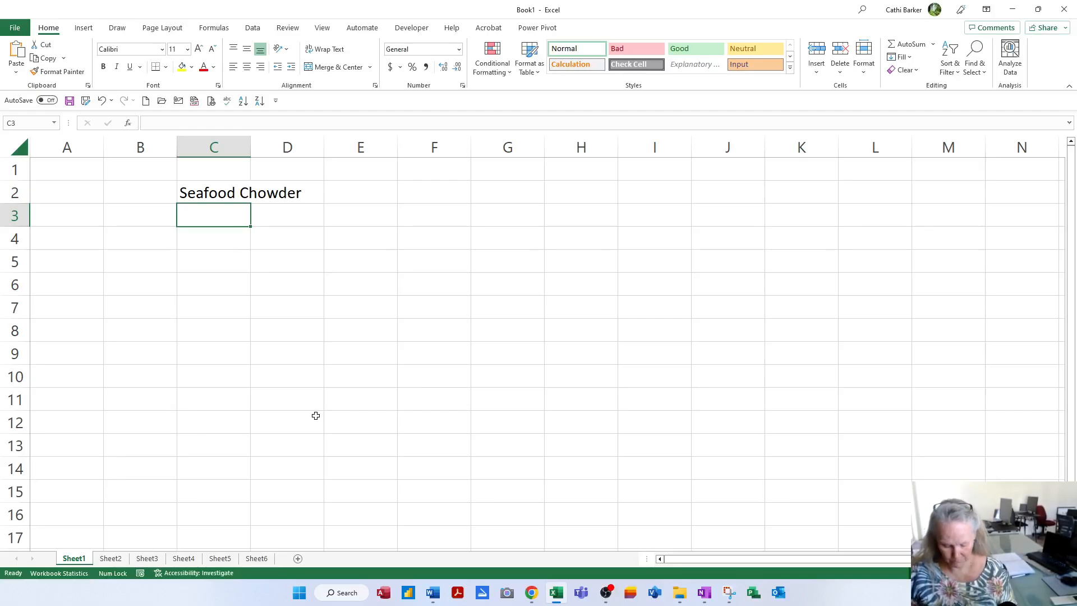
text(Mojito)
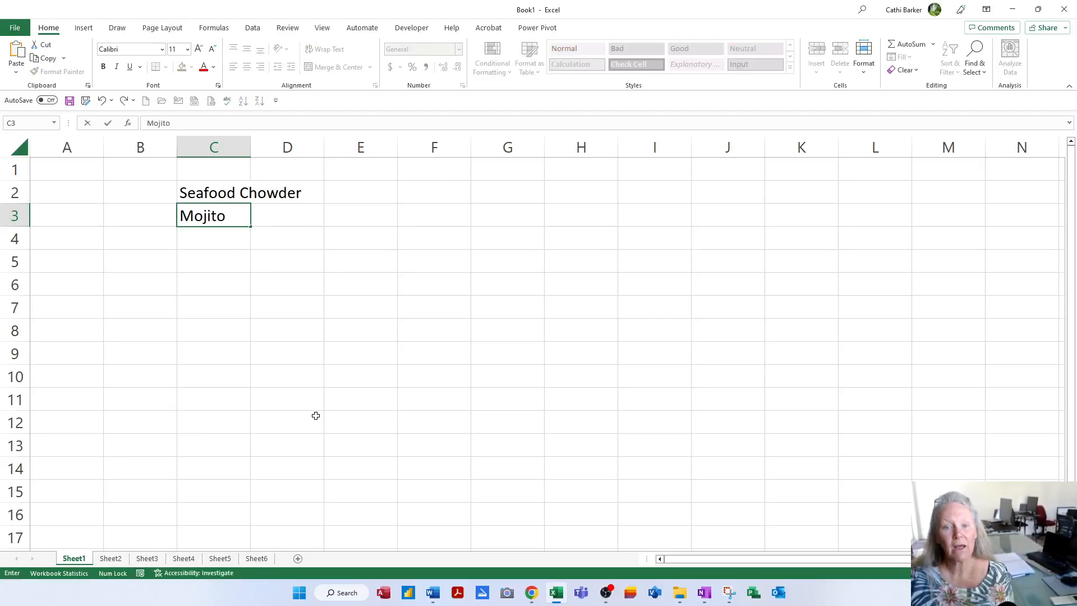
key(Return)
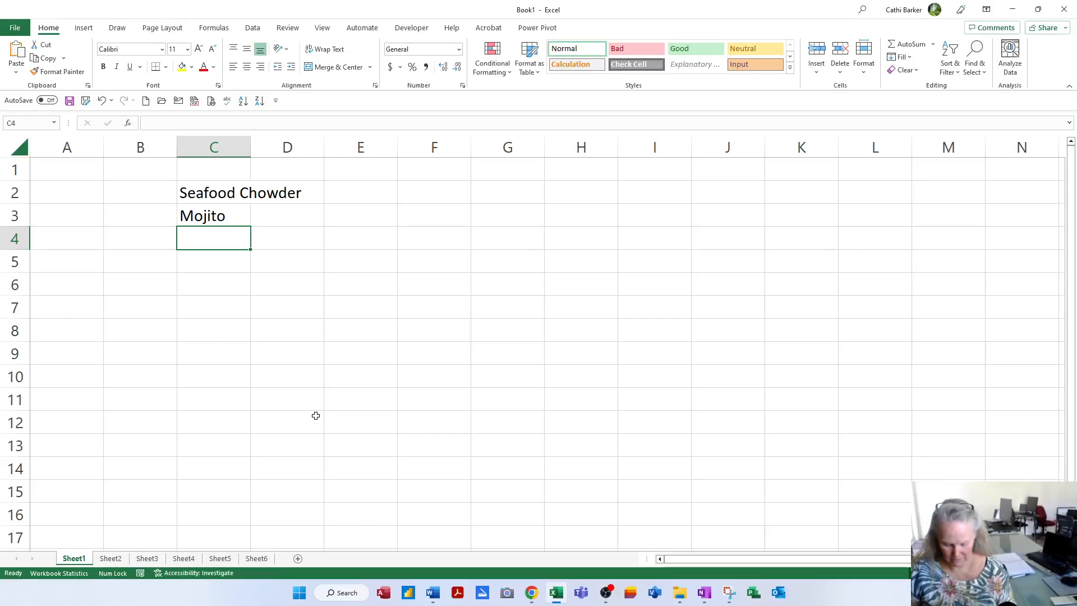
text(Pukehina Beach)
key(Return)
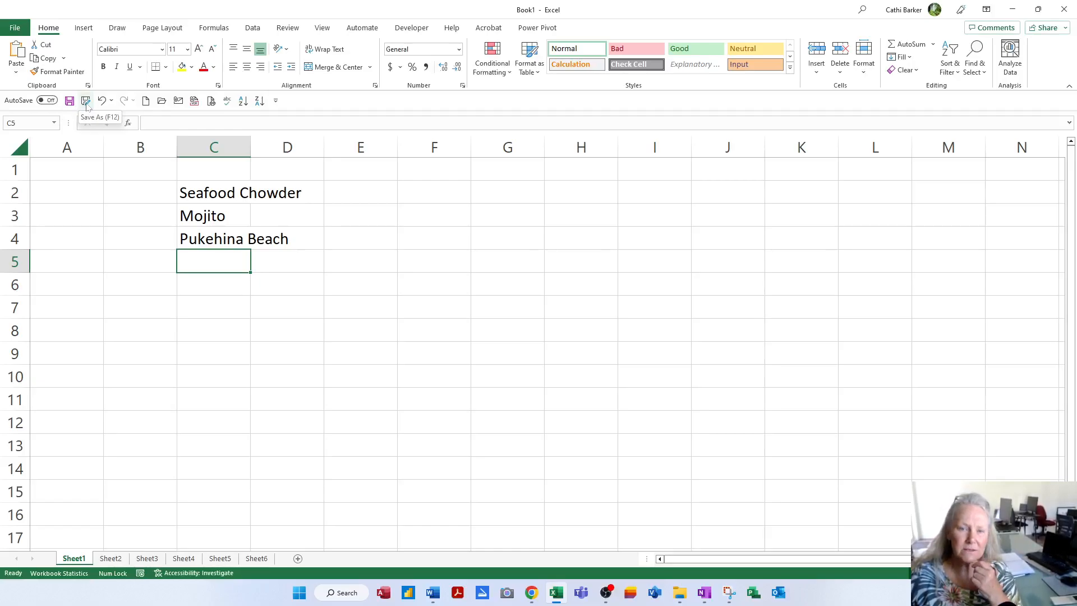
click(529, 216)
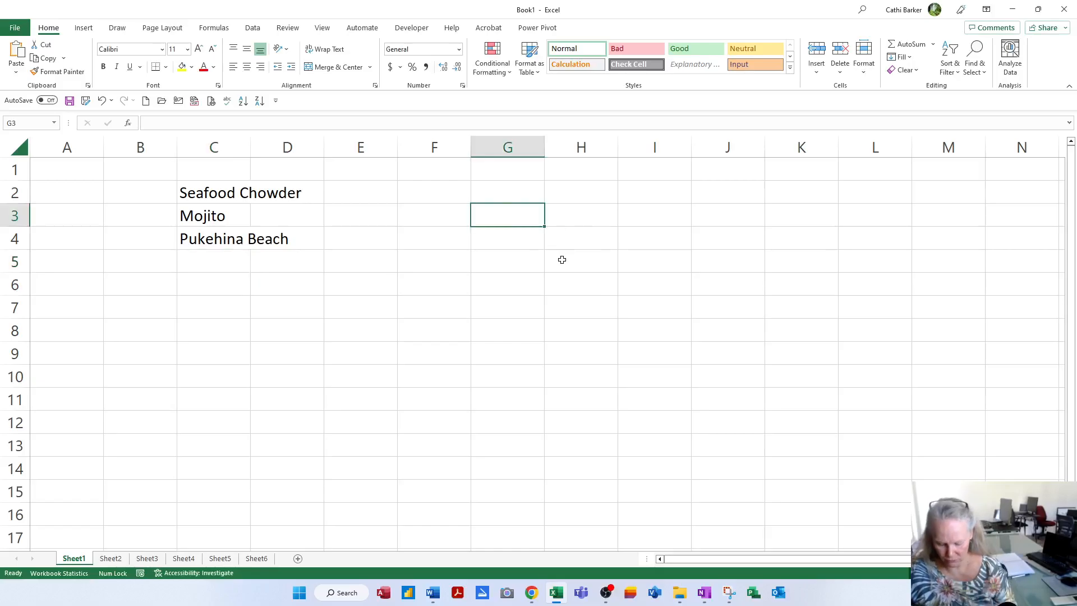
- Enter the headings Save, Save As and AutoSave across G3:I3
text(Save)
key(Tab)
text(Save As)
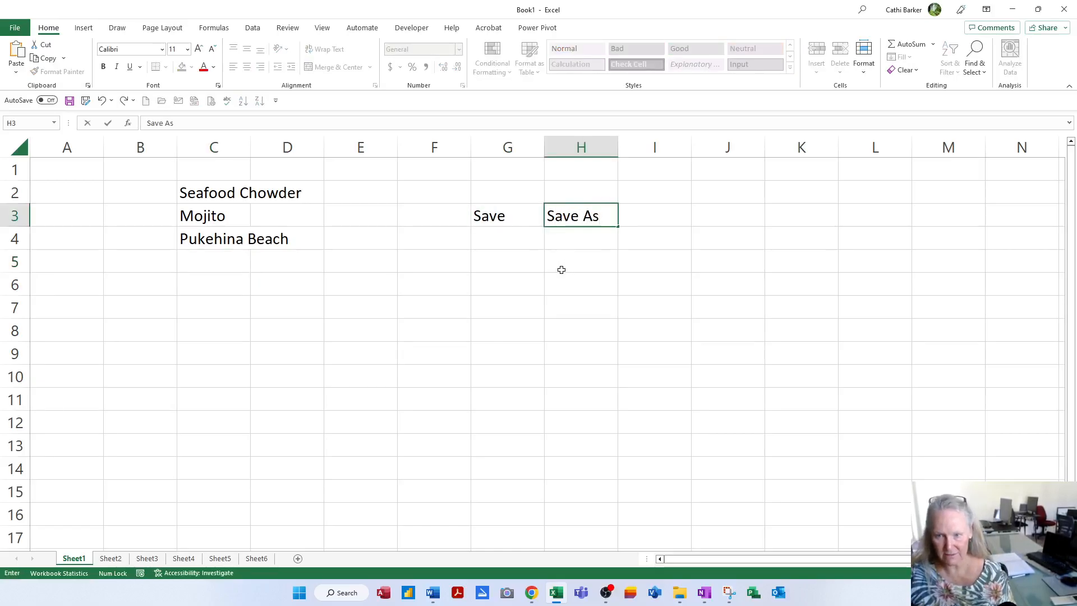
key(Tab)
text(AutoSave)
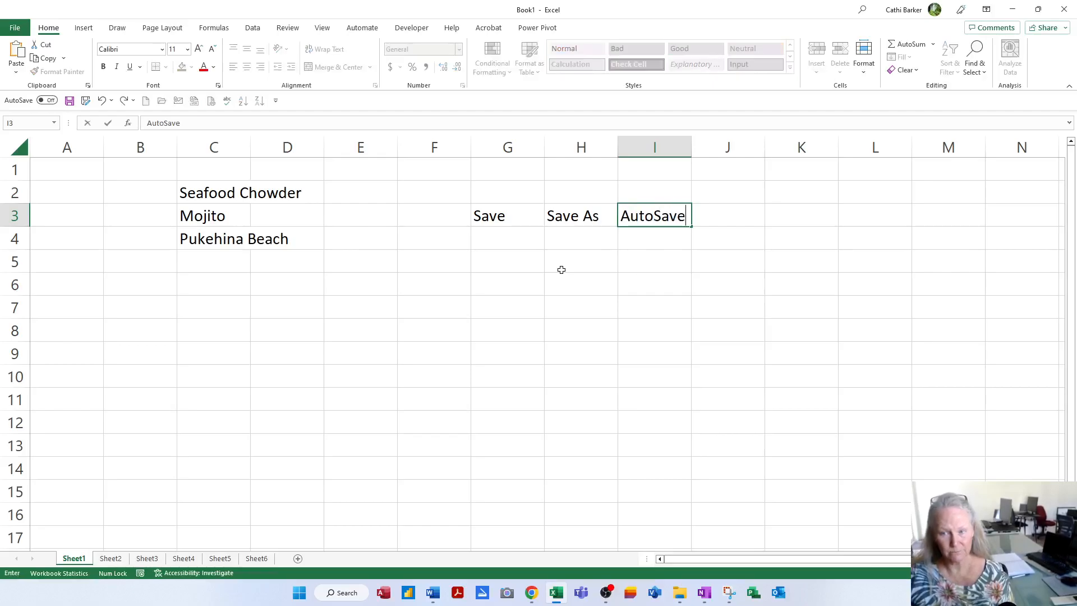
key(Return)
- Enter the Save As notes 'It will always ask you' and 'Name it' in H4:H5
key(Left)
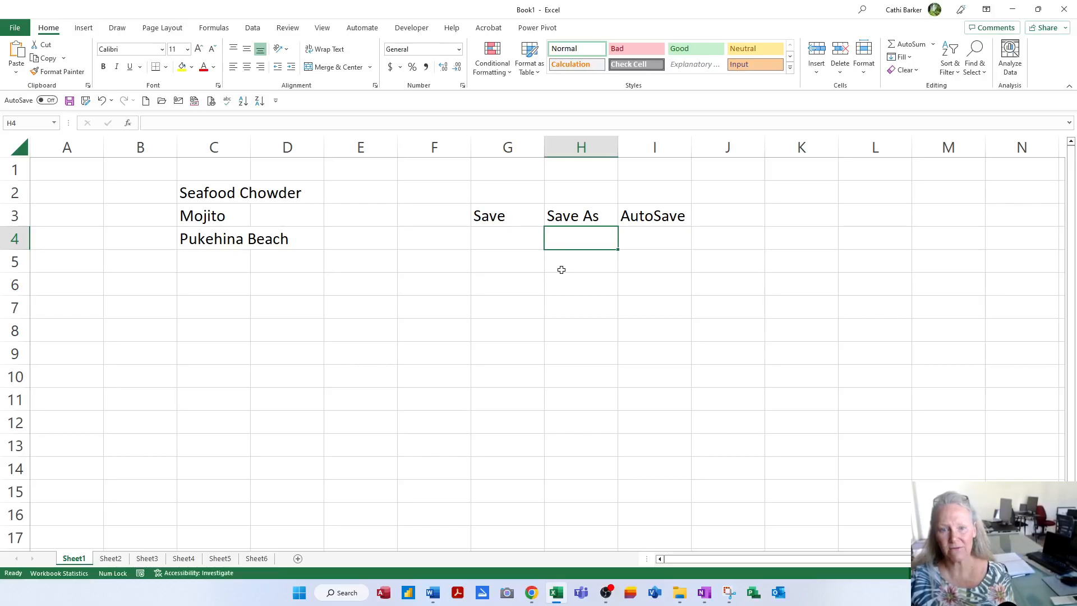
text(It w)
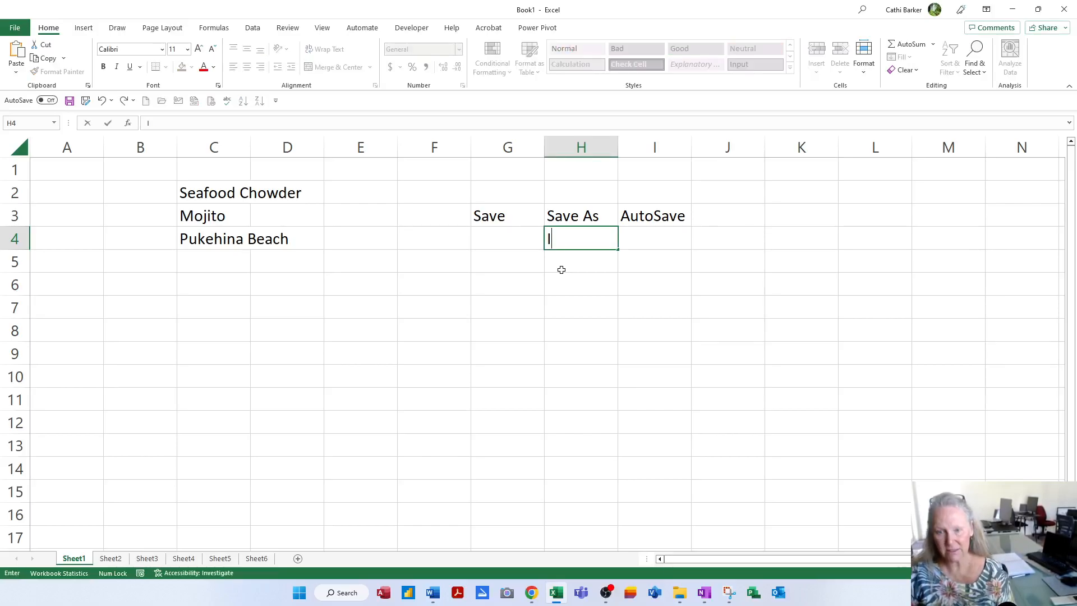
key(BackSpace)
key(BackSpace)
text(will)
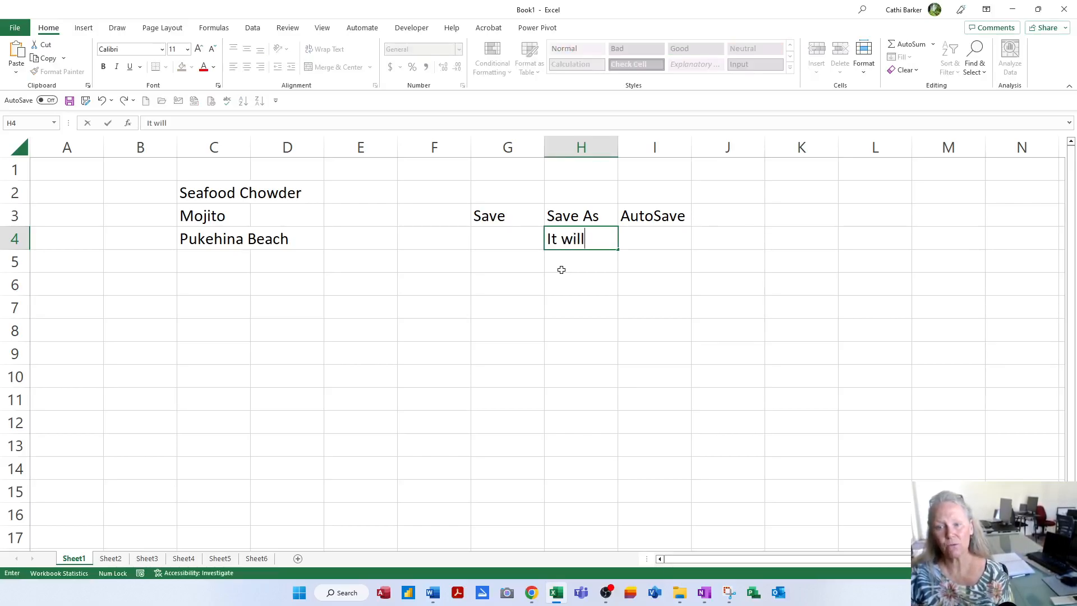
text( always ask you)
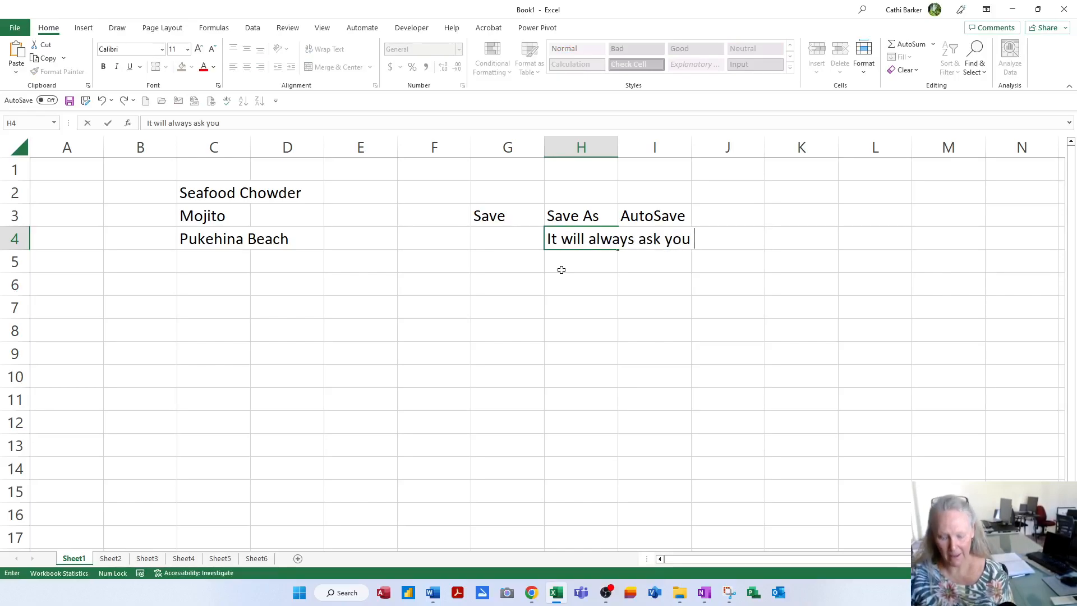
key(Return)
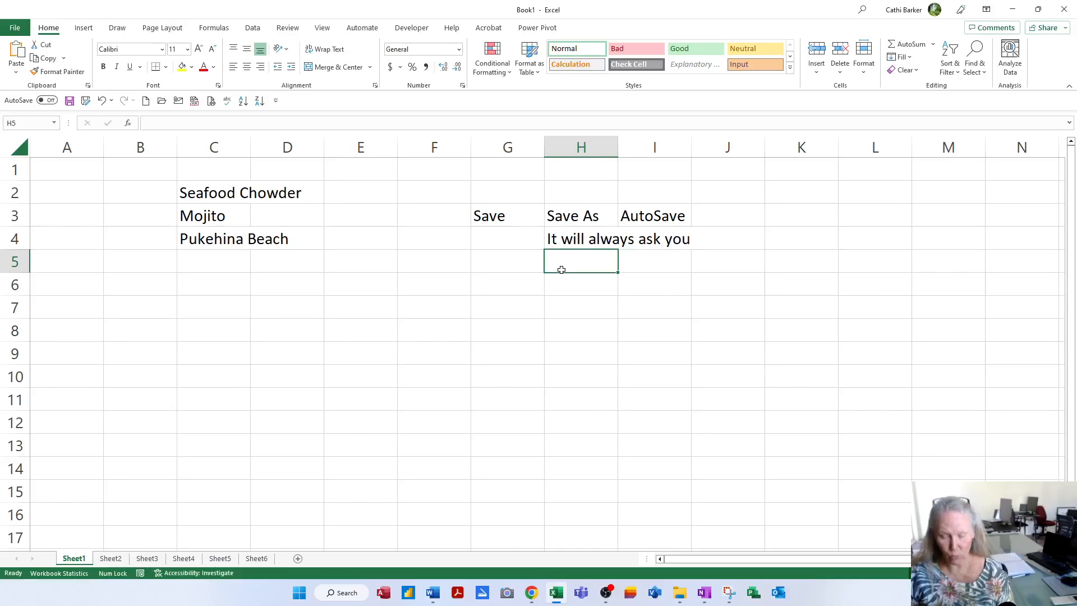
text(Name iot)
key(BackSpace)
key(BackSpace)
text(t)
key(Return)
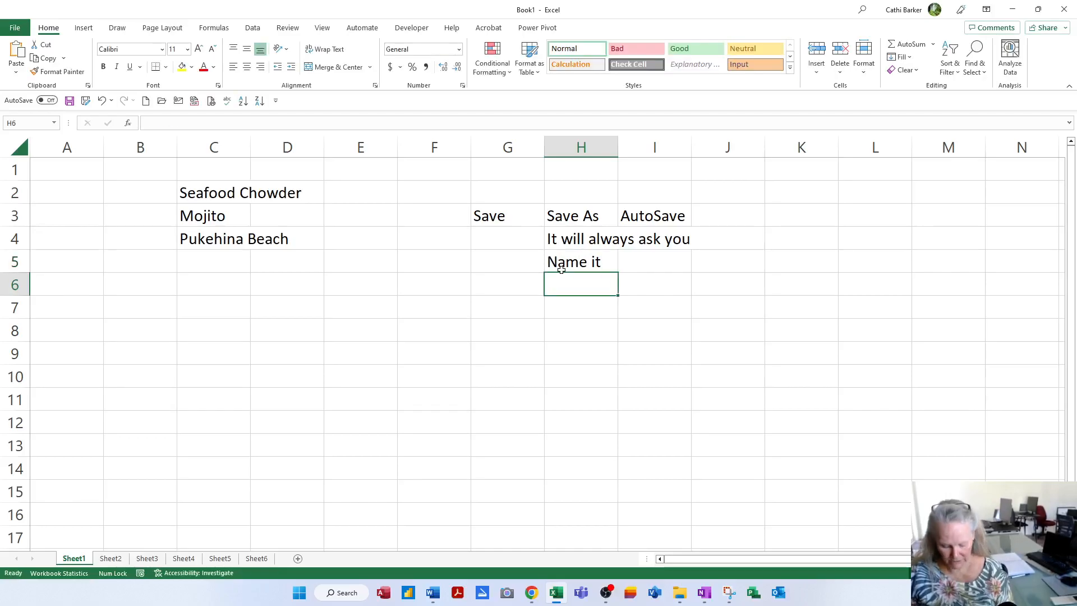
- Add the Save As notes 'Location' and 'Format' in H6:H7
text(Location)
key(Return)
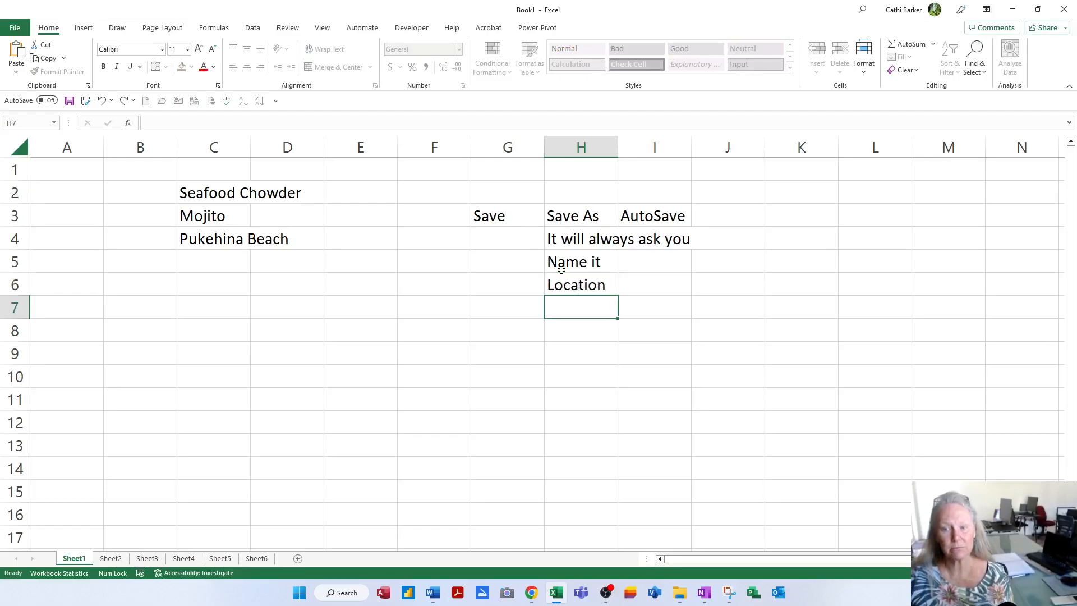
text(DForma)
key(BackSpace)
key(BackSpace)
key(BackSpace)
key(BackSpace)
key(BackSpace)
key(BackSpace)
text(Format)
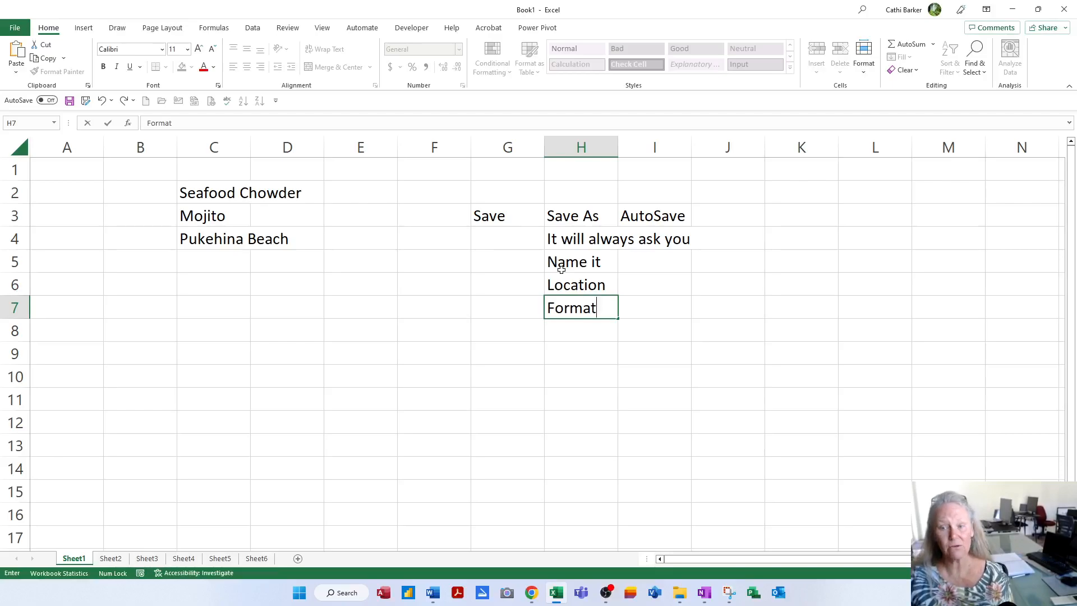
key(Return)
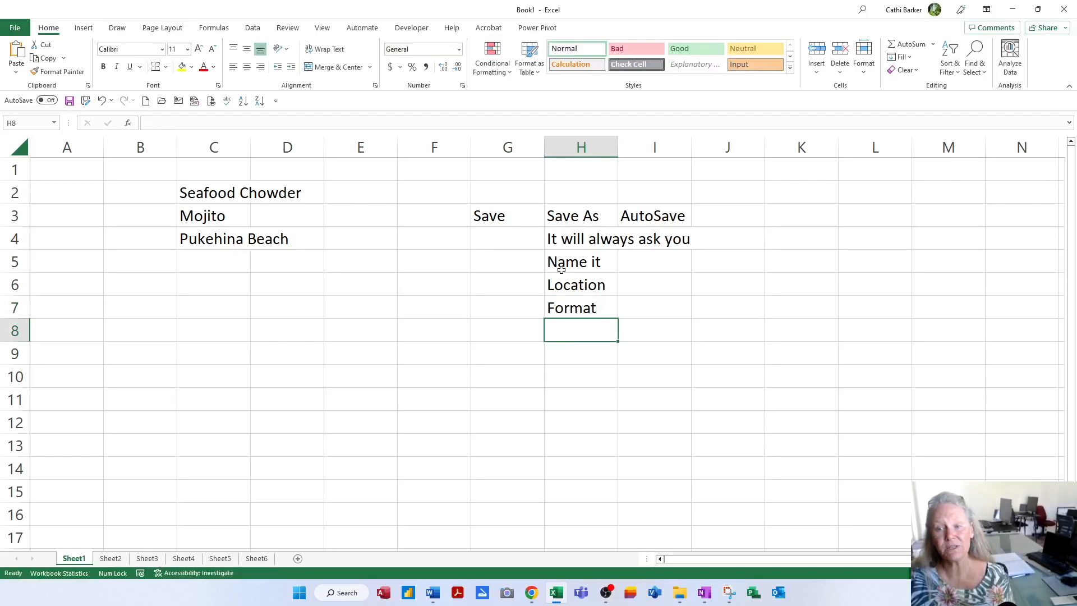
- AutoFit column H and change the H4 note to 'Will always ask you'
double_click(617, 147)
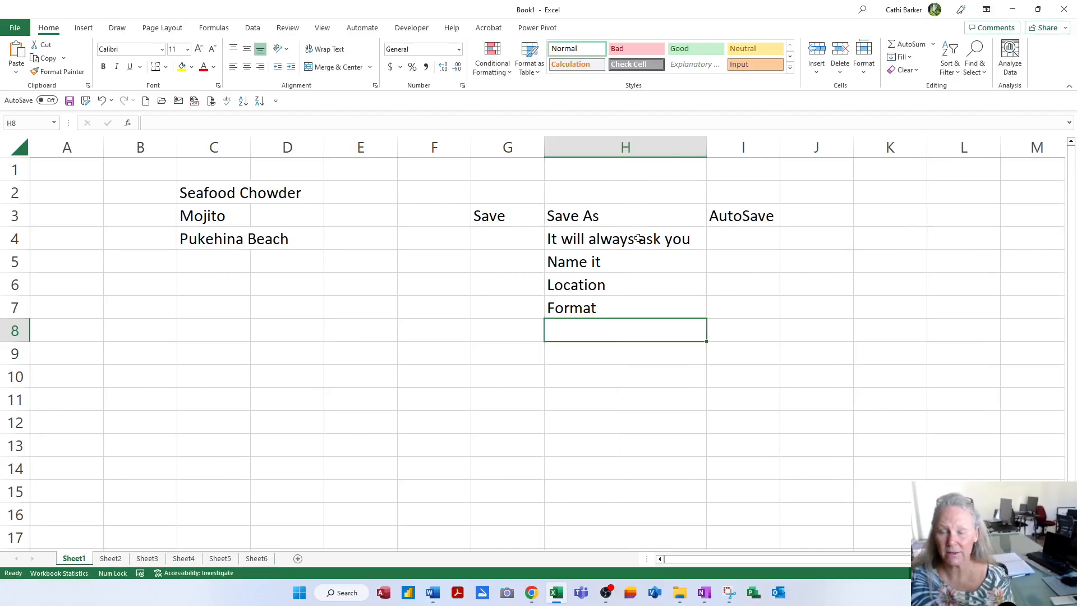
click(599, 223)
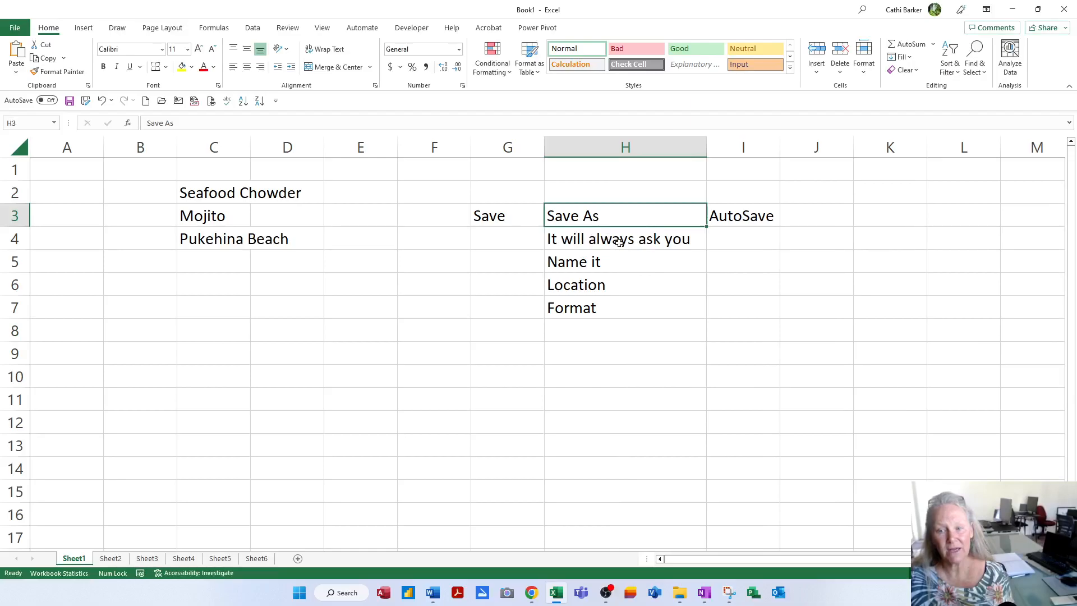
click(620, 240)
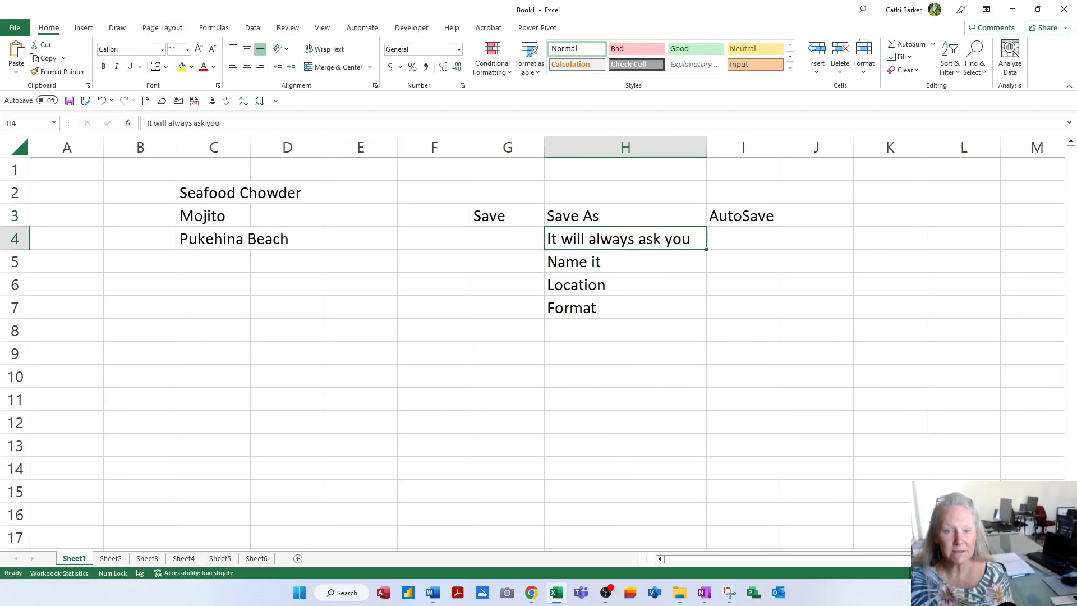
click(149, 123)
key(Delete)
key(Delete)
key(Delete)
key(Delete)
text(W)
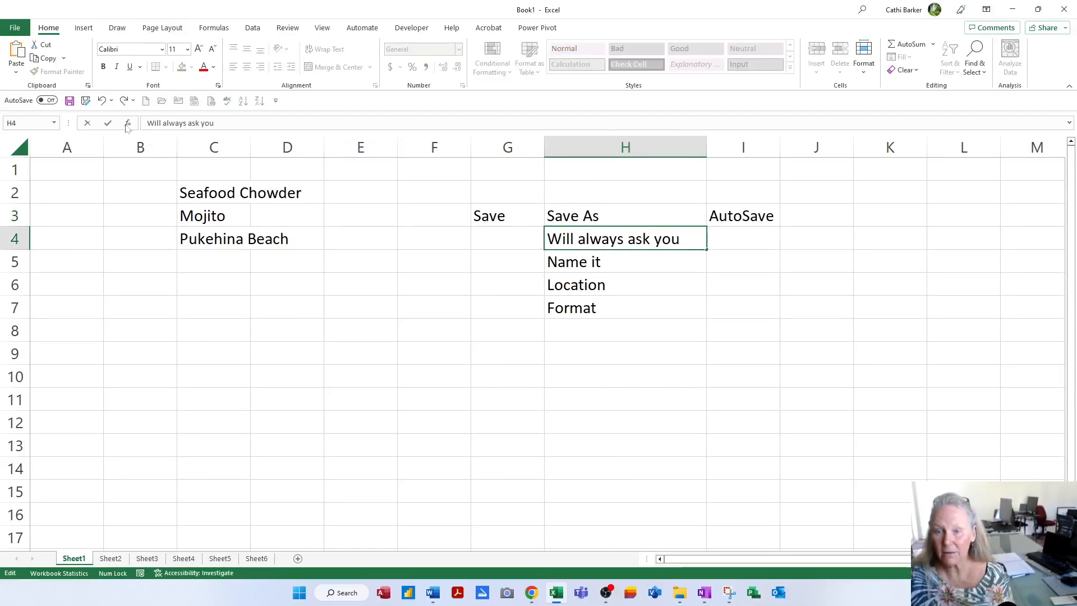
key(Return)
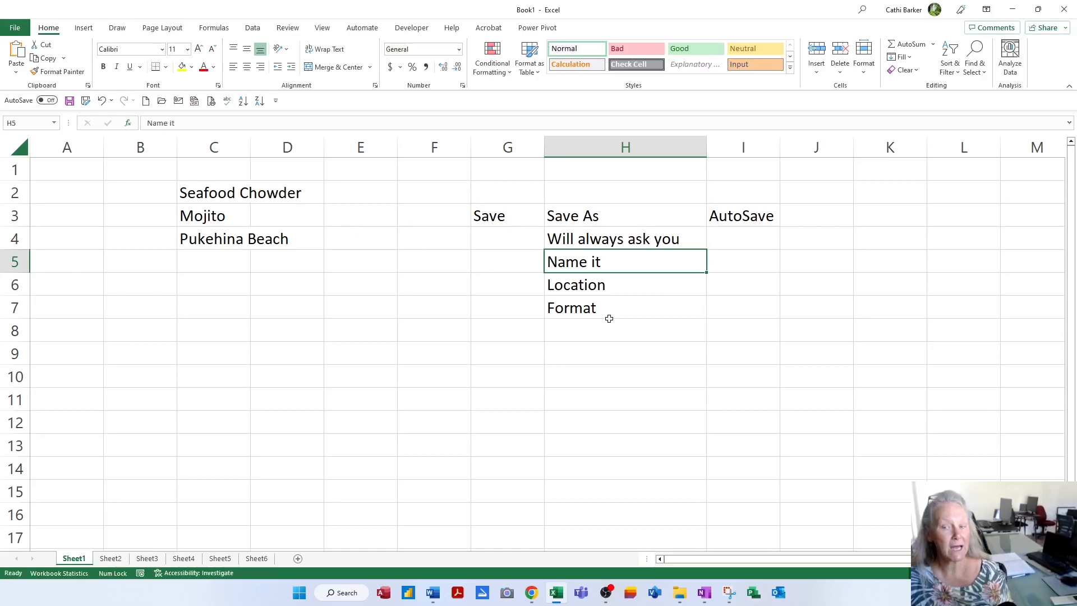
click(609, 286)
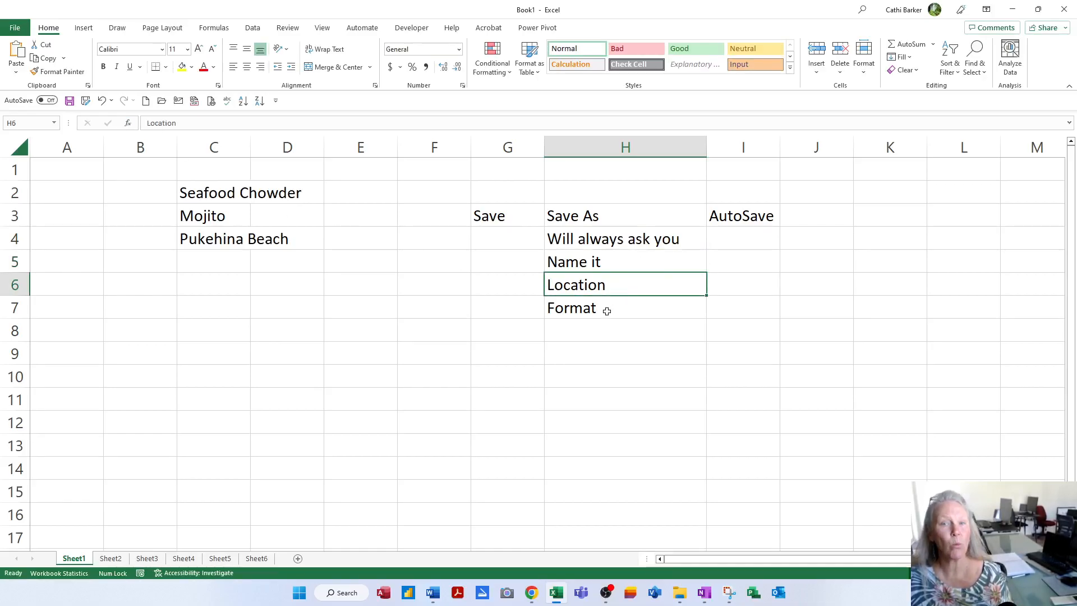
click(606, 309)
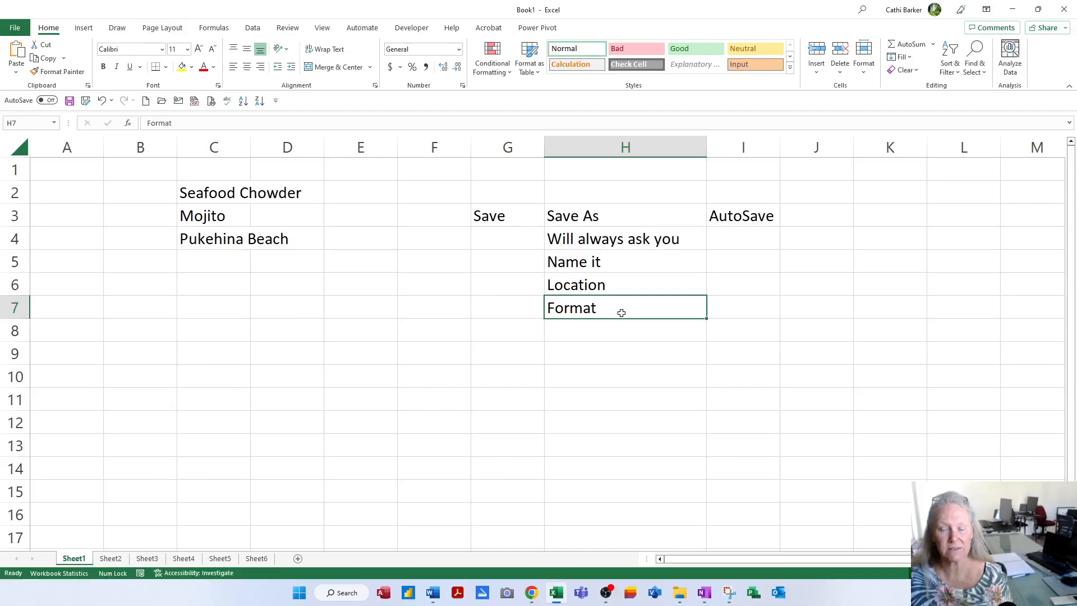
click(517, 243)
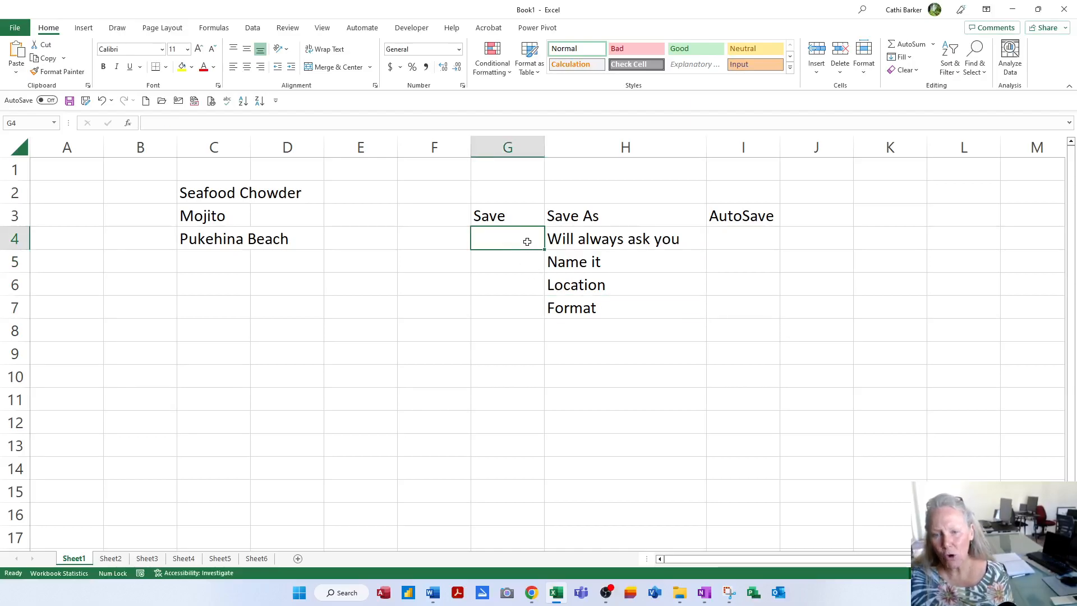
- Enter 'Won't always ask', 'Overwrite' and 'Update' in G4:G6, AutoFitting column G
text(Wo)
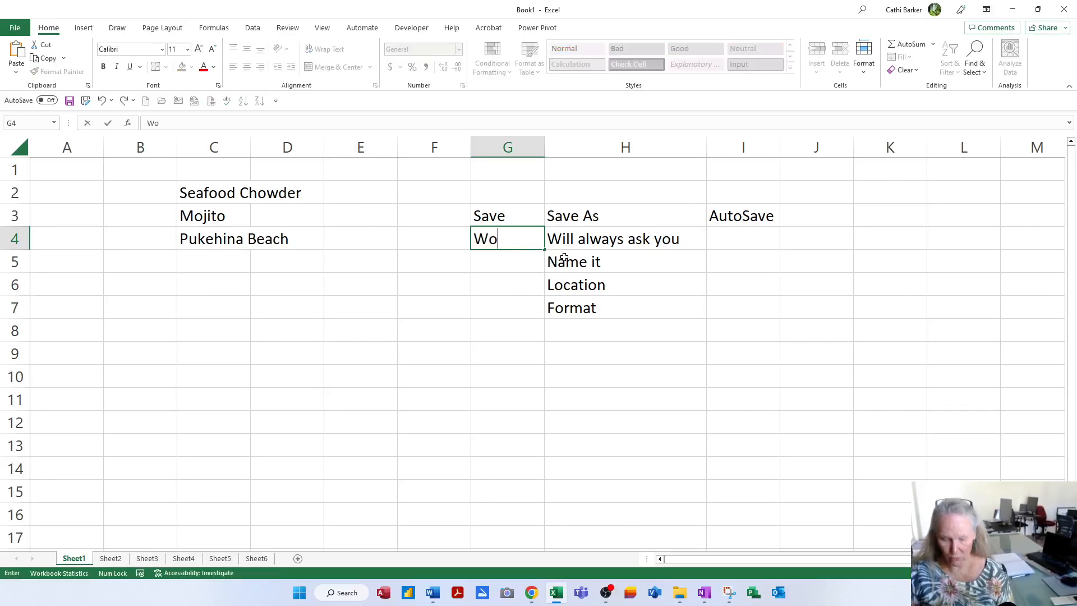
text(n't always )
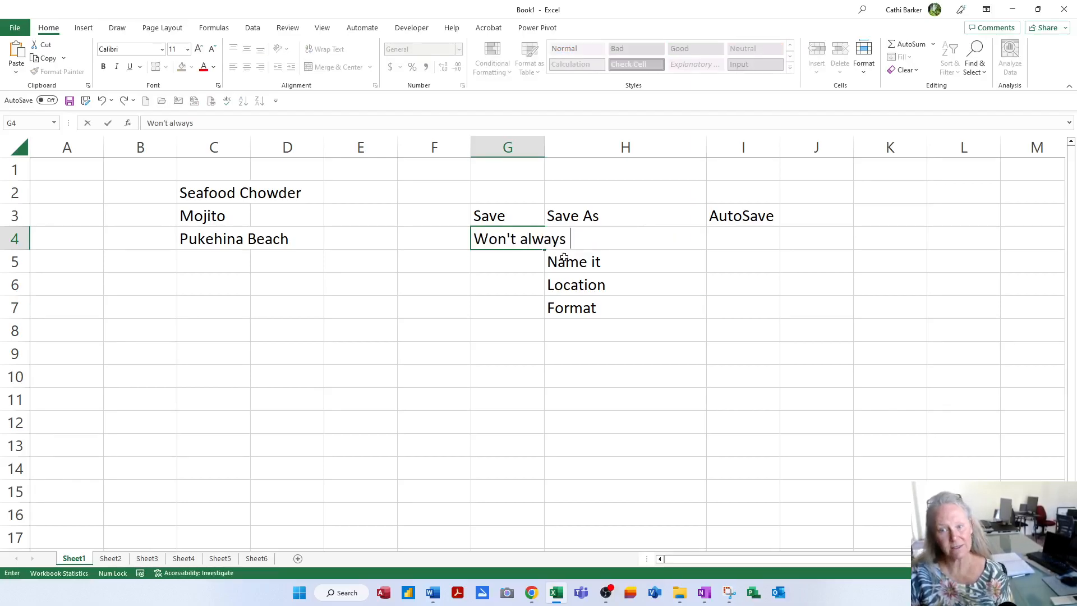
text(ask)
key(Return)
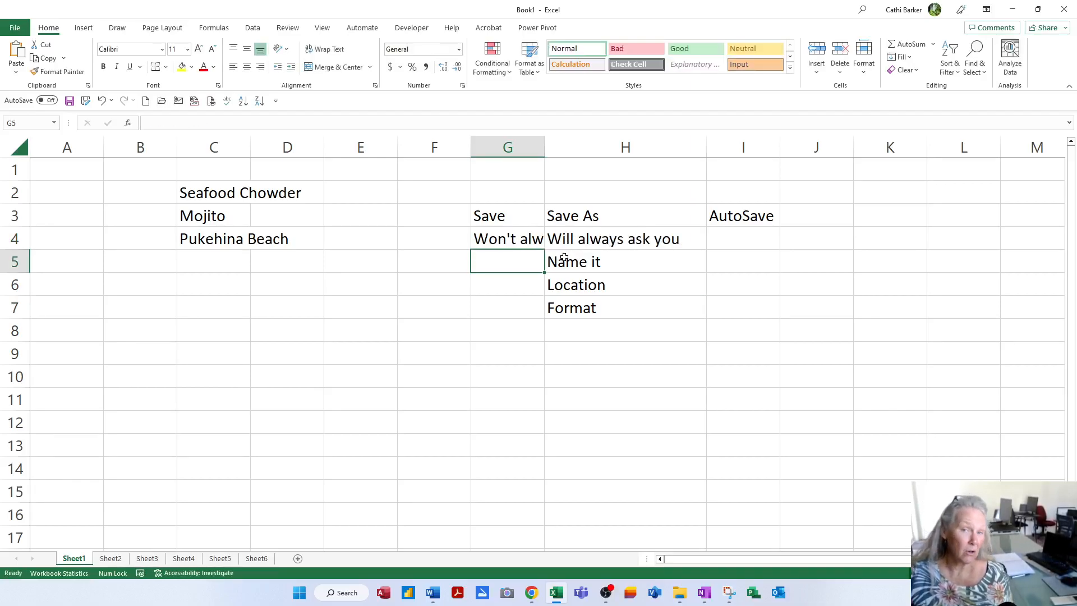
double_click(544, 151)
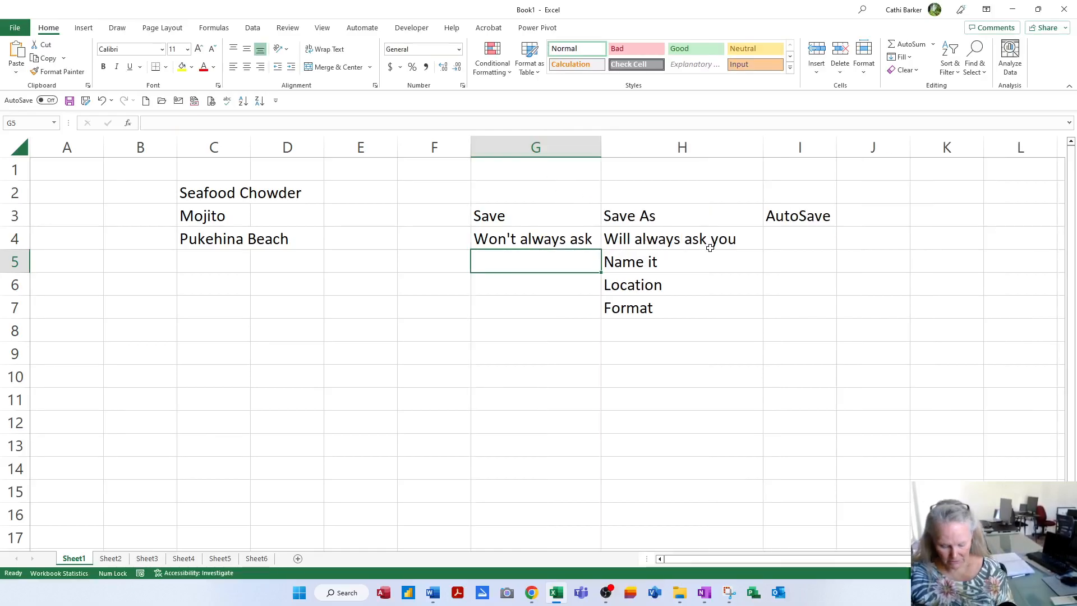
text(Overwrite)
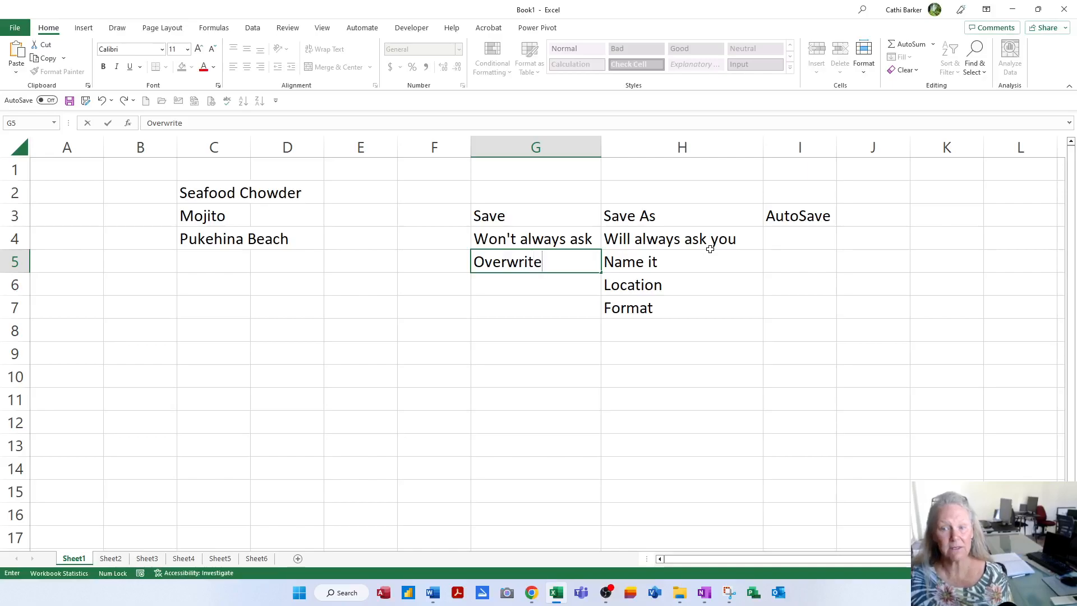
key(Return)
text(Update)
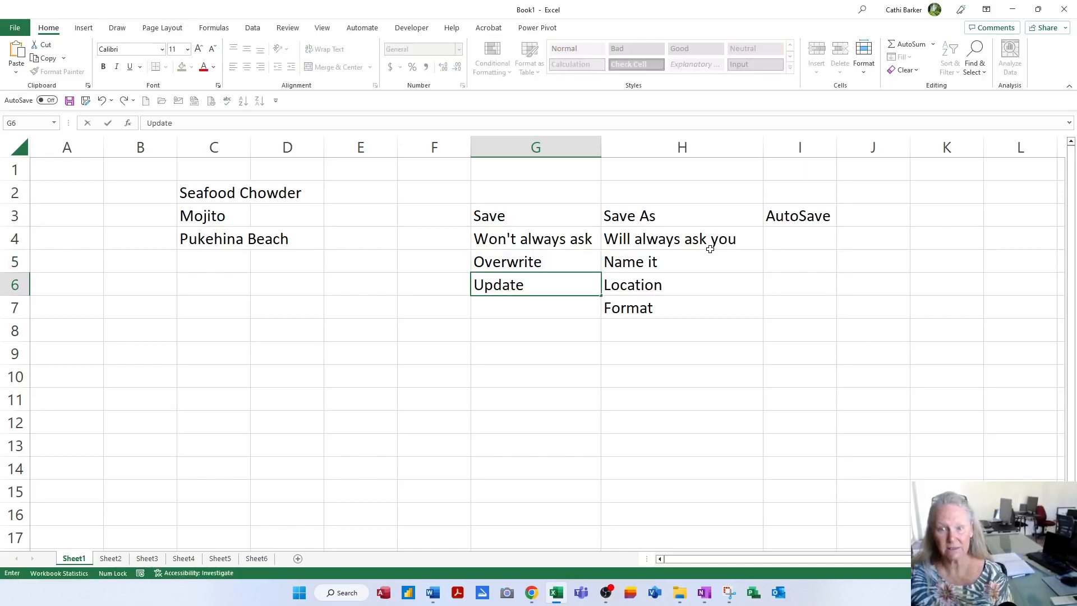
key(Return)
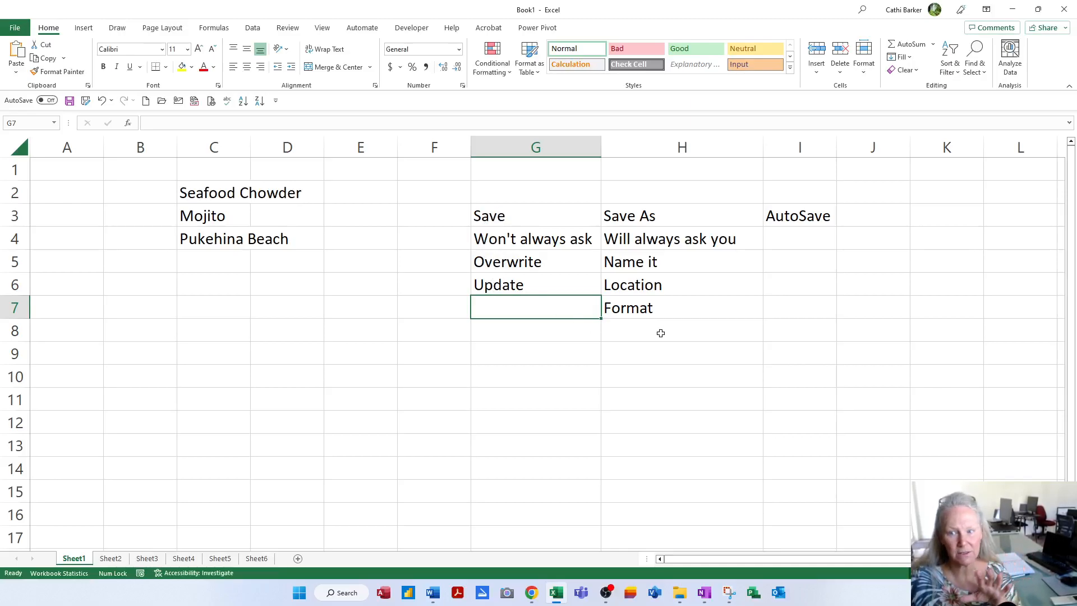
- Enter the note 'Safest option' in H9 below the Save As list, then select I4
click(685, 335)
click(684, 352)
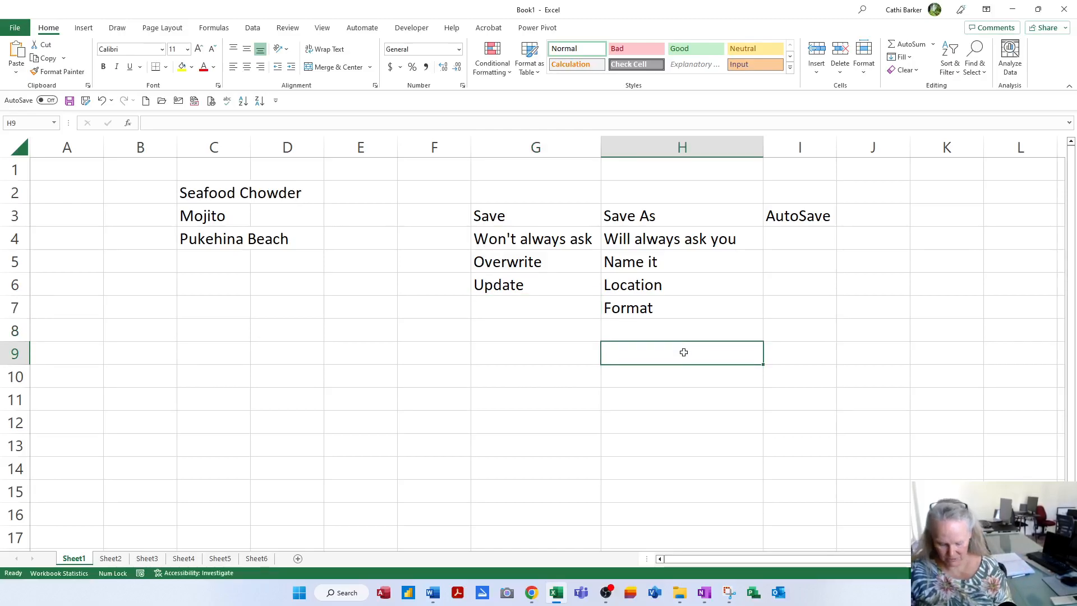
text(Safest option)
key(Return)
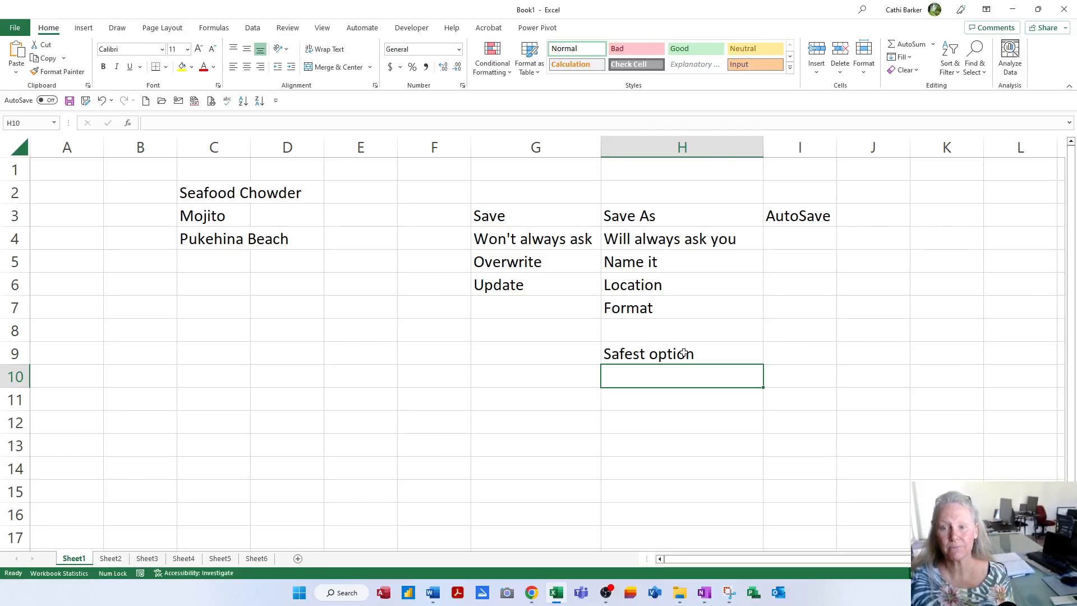
click(801, 238)
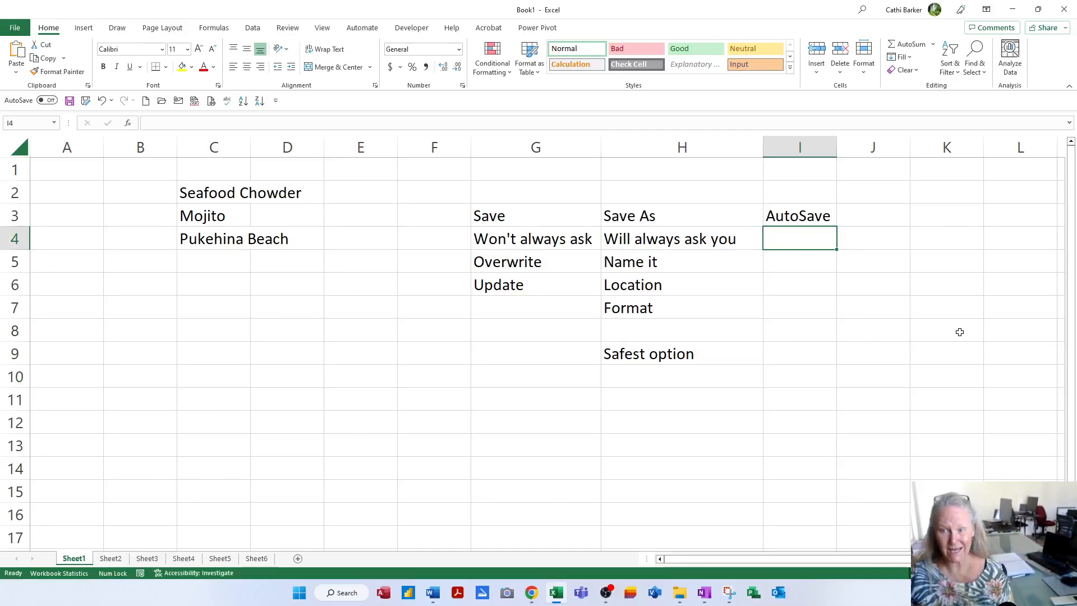
- Enter 'Want to save to the cloud' in I4 and autofit column I to show it
text(Wamnt)
key(BackSpace)
key(BackSpace)
key(BackSpace)
text(nt to save to the cloud)
key(Return)
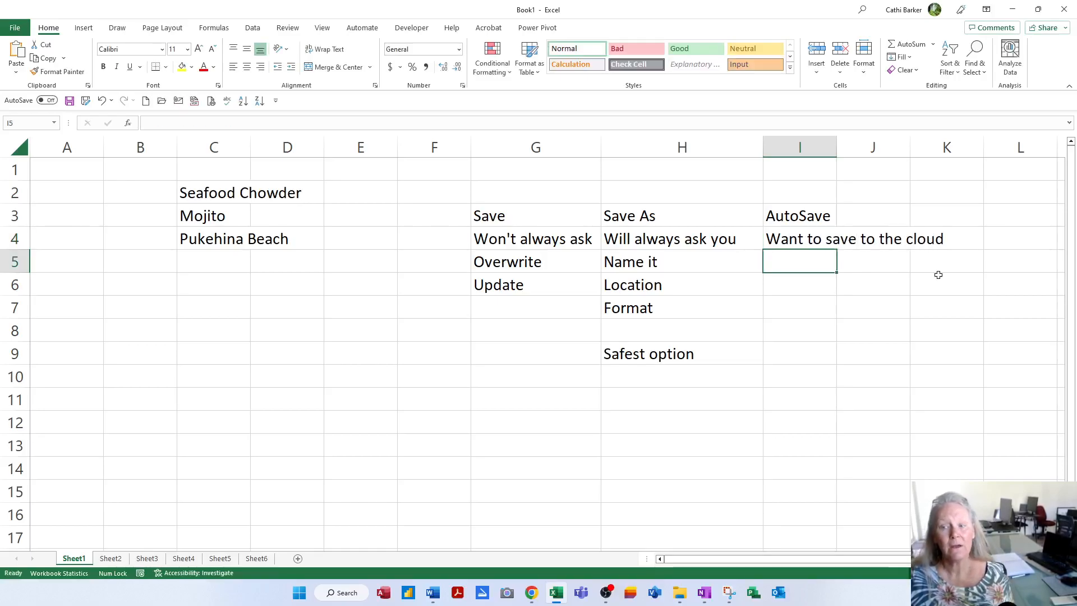
double_click(837, 149)
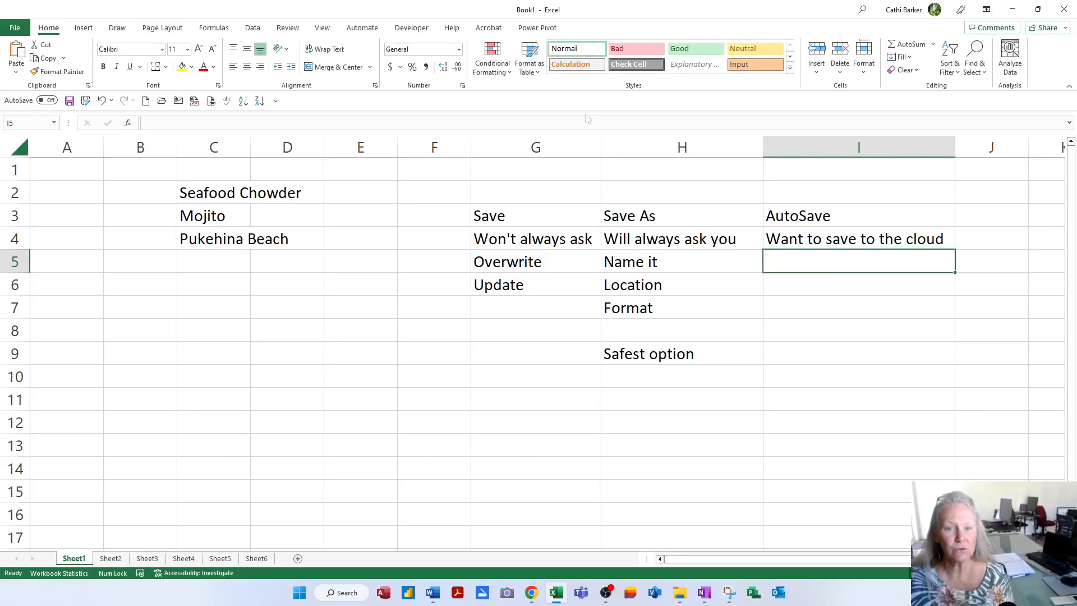
click(47, 101)
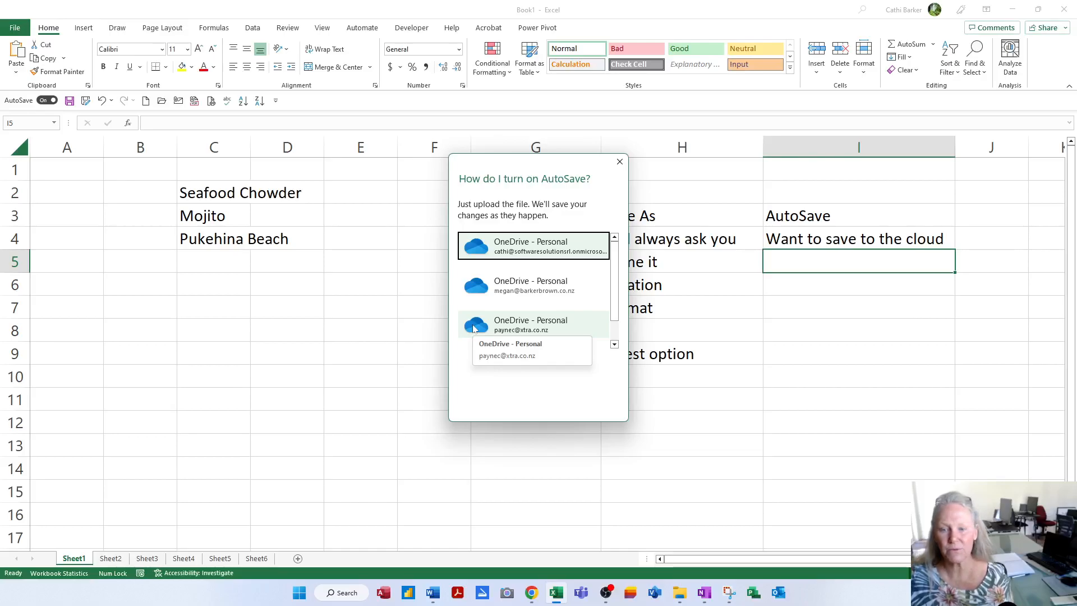
click(620, 162)
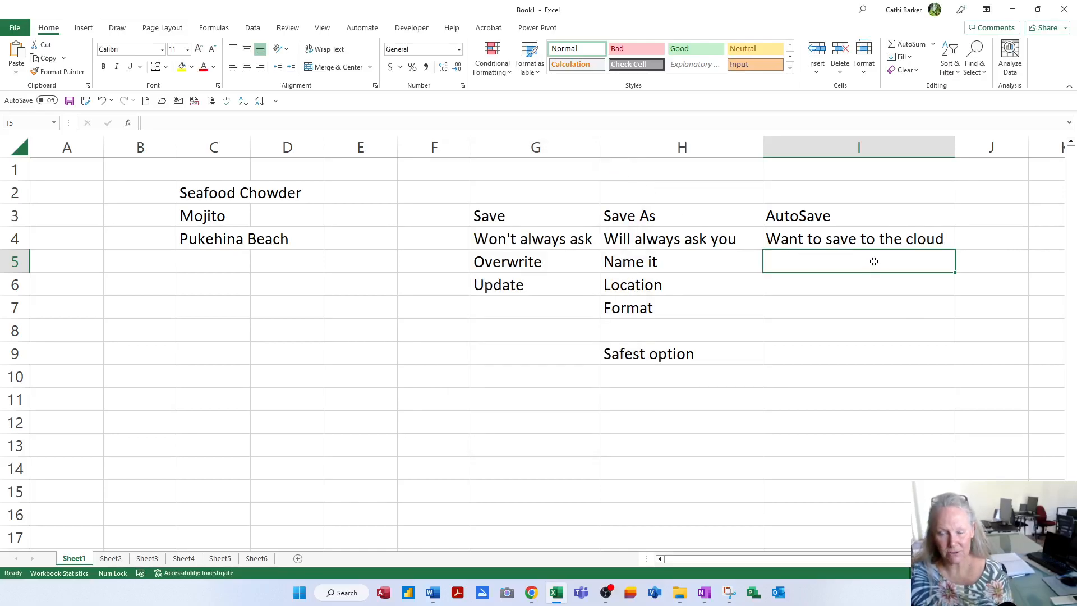
- Enter 'It will then automatically save' in I5 and autofit column I to it
text(It will then automatically save)
key(Return)
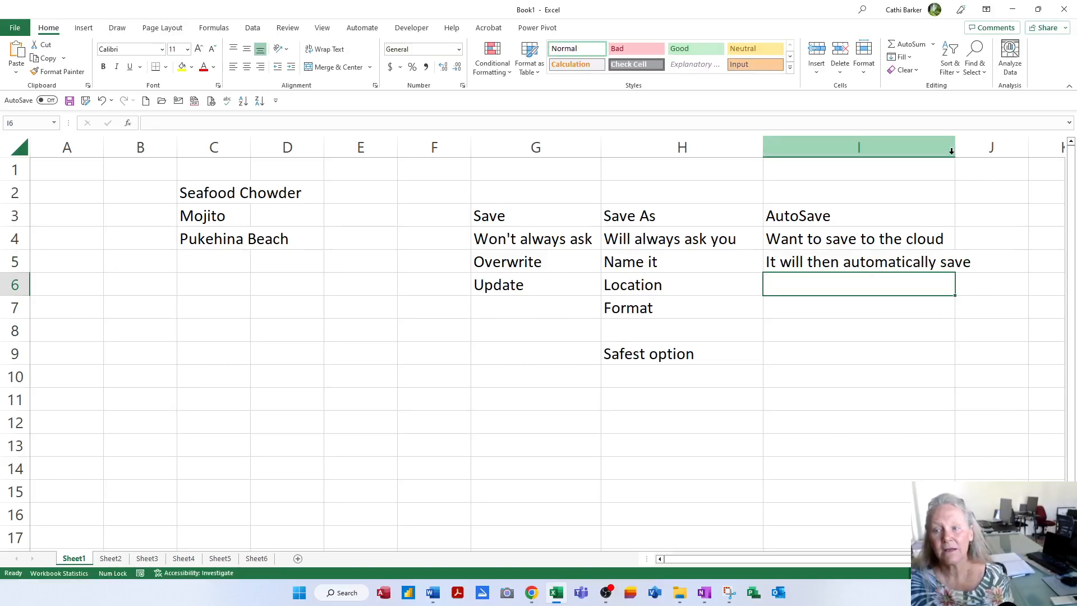
double_click(953, 150)
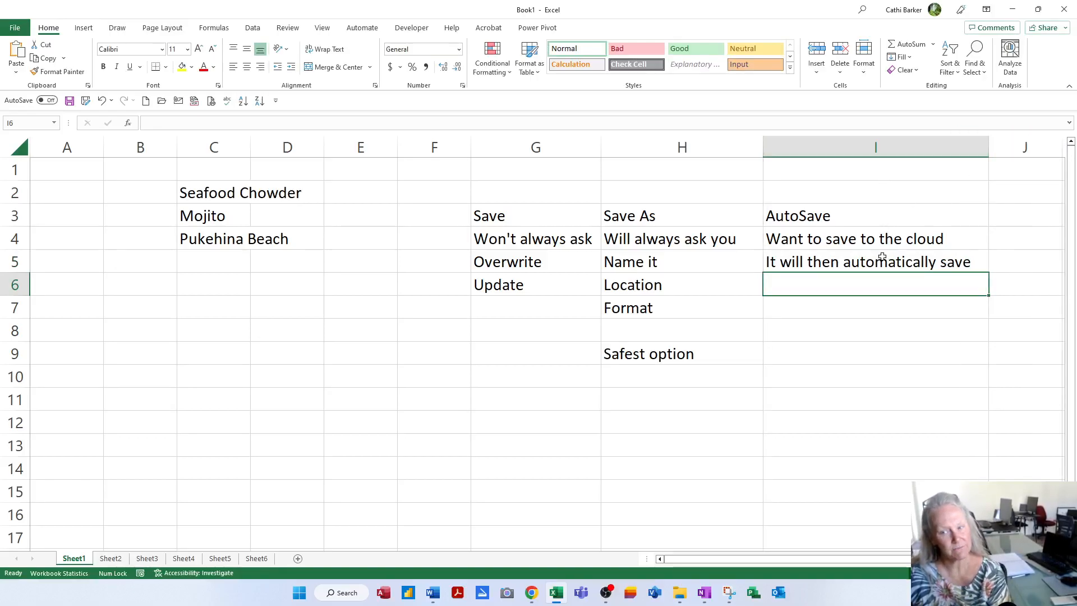
- Fill the Save and Save As notes block G3:H9 with yellow
drag(511, 213, 682, 353)
click(182, 67)
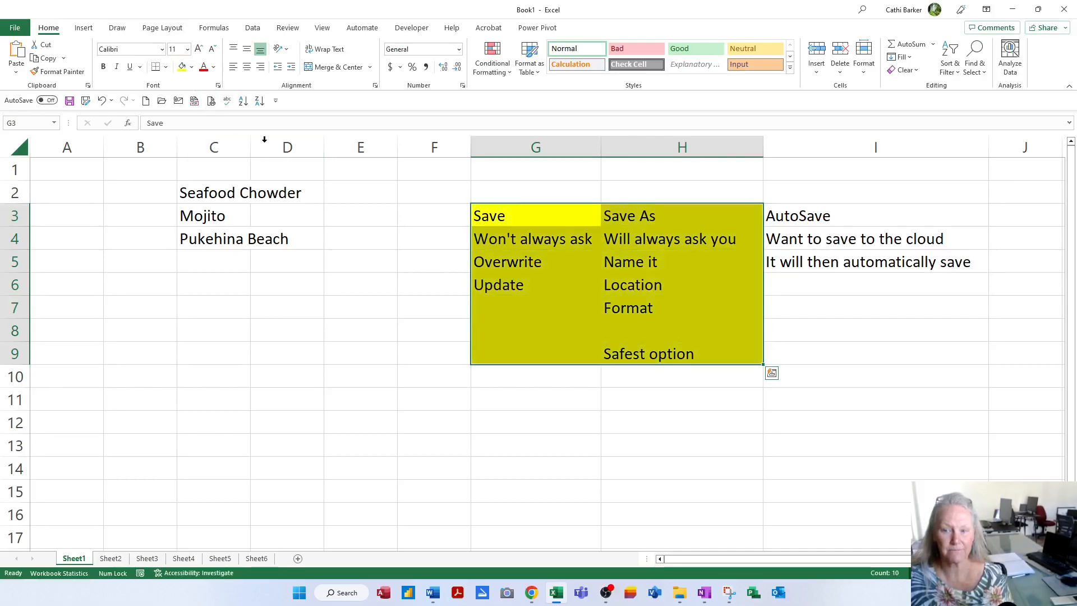
click(811, 346)
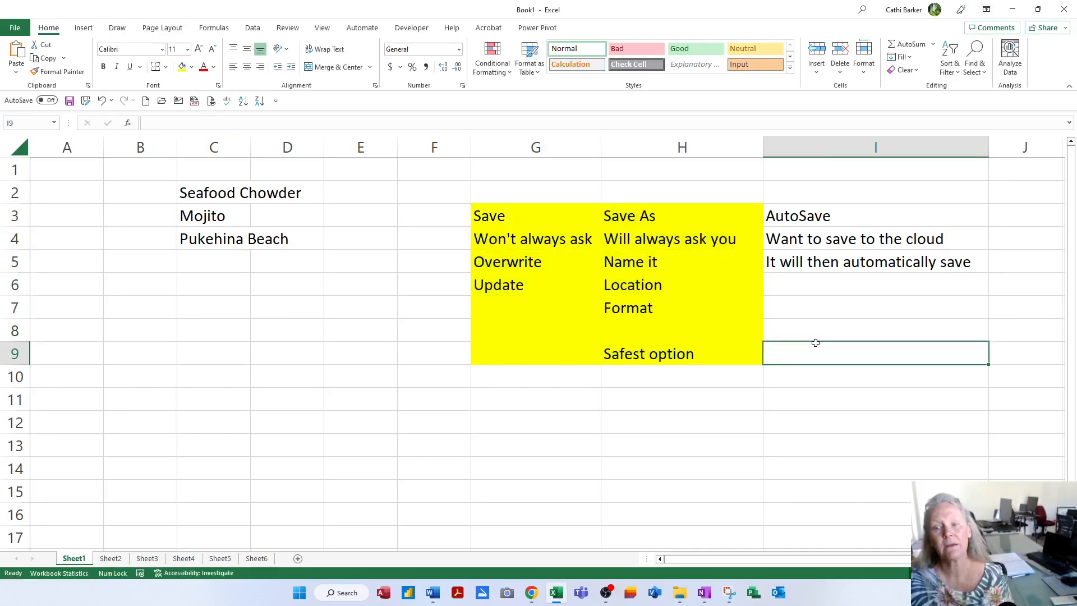
click(490, 217)
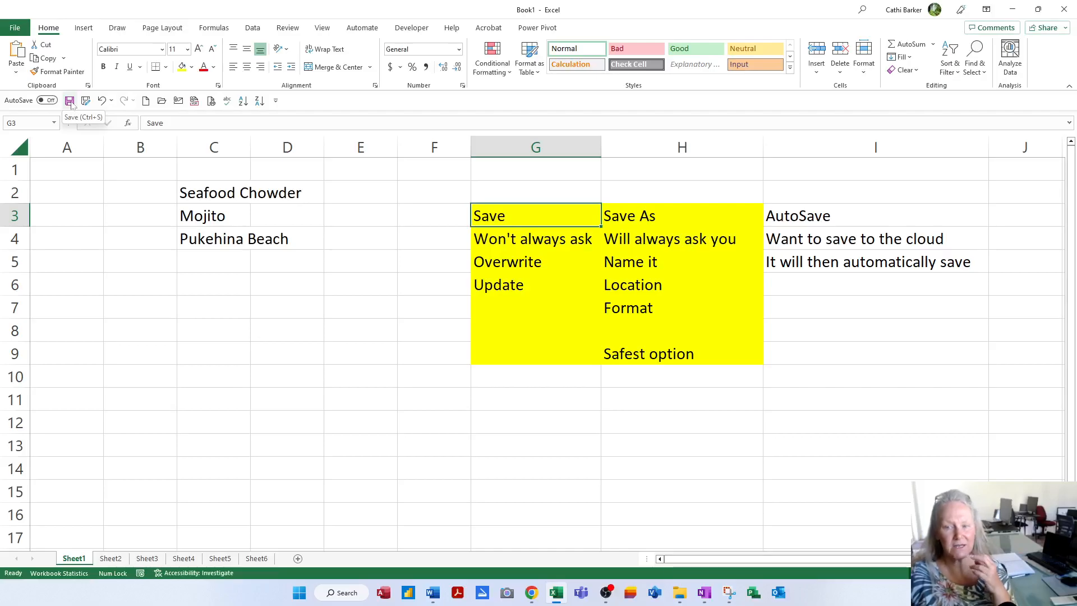
- Add shortcuts to the headings so they read 'Save CTRL S' in G3 and 'Save As F12' in H3
double_click(544, 218)
text(CTRL S)
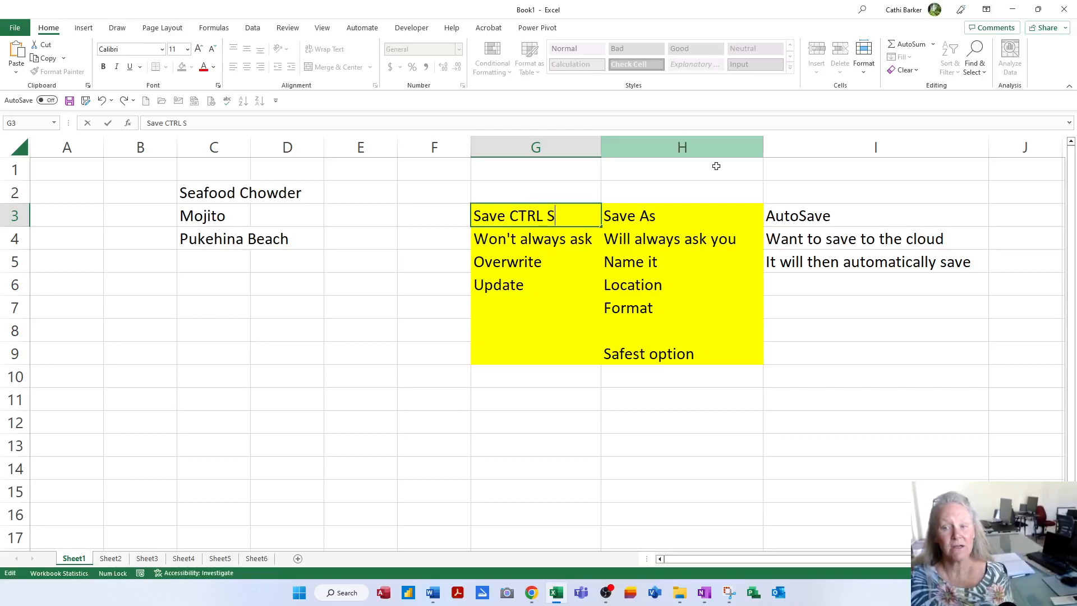
click(698, 213)
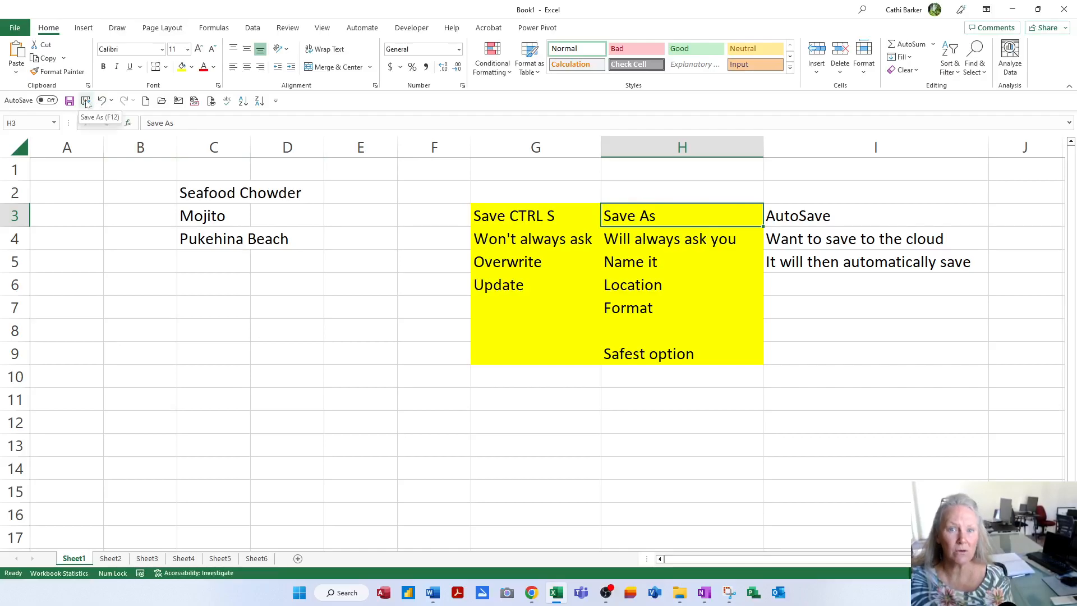
key(F2)
text(F12)
key(Return)
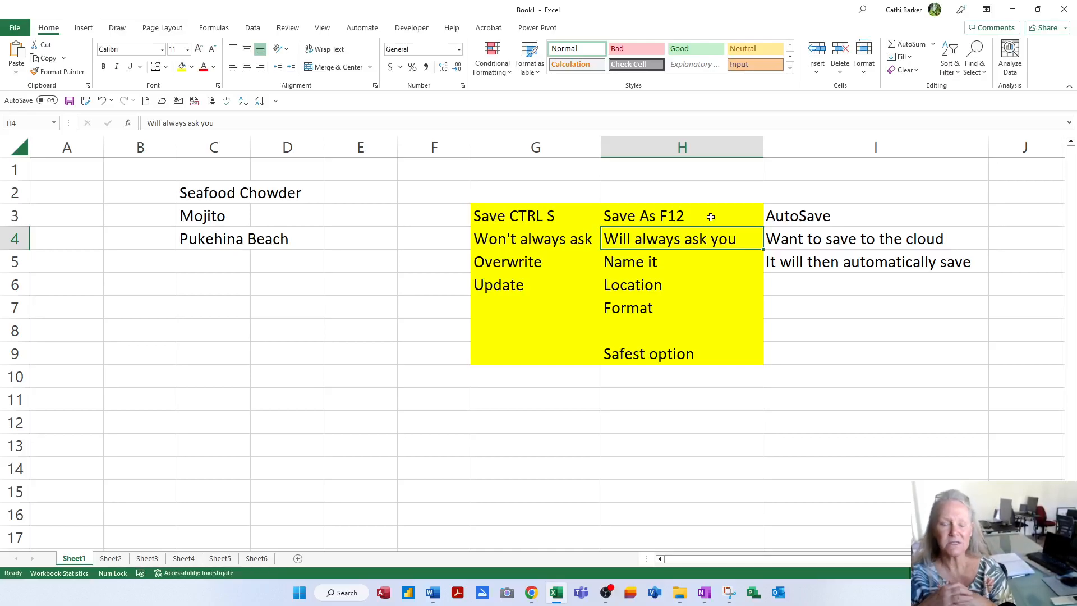
click(86, 101)
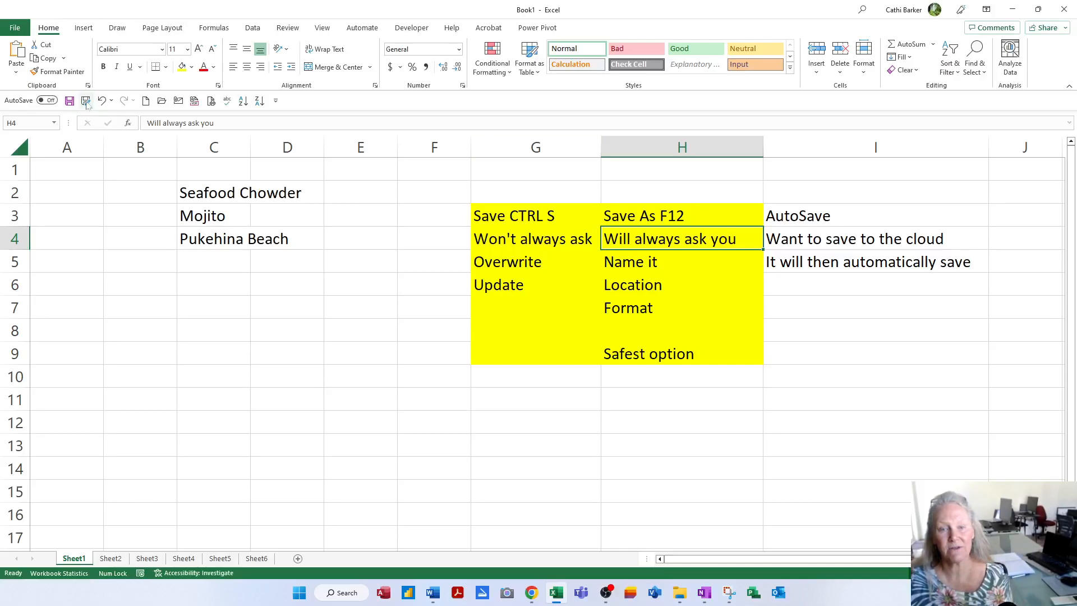
drag(264, 14, 396, 114)
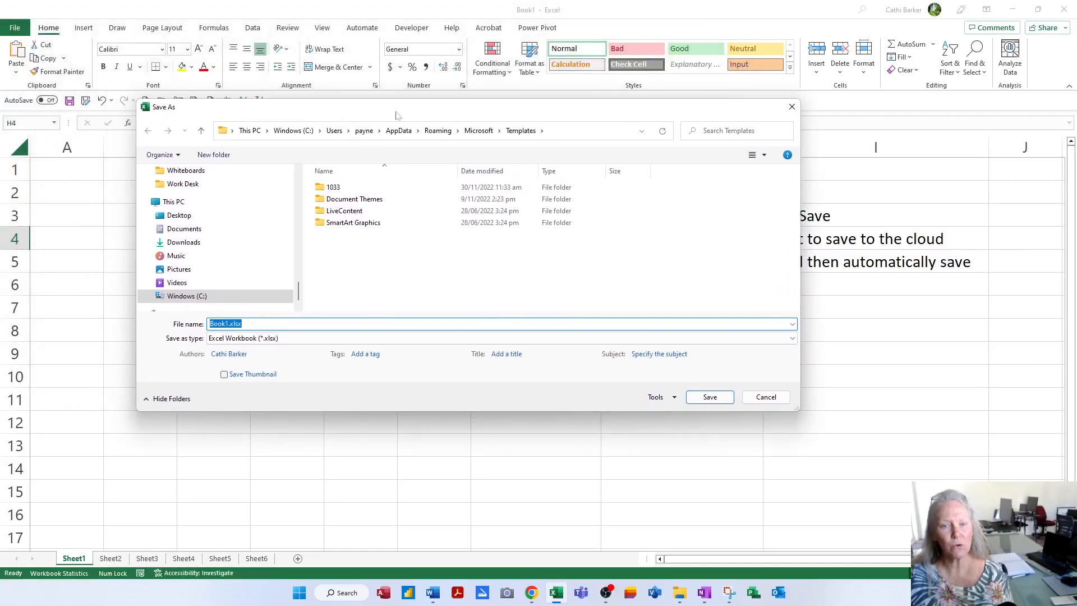
click(766, 397)
click(14, 28)
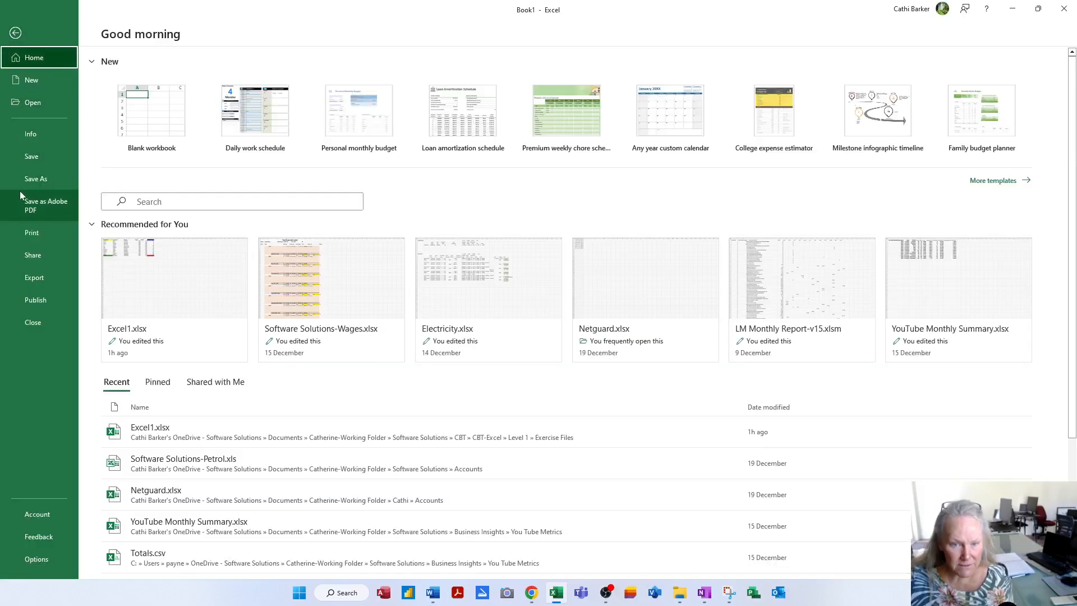
click(32, 180)
click(145, 372)
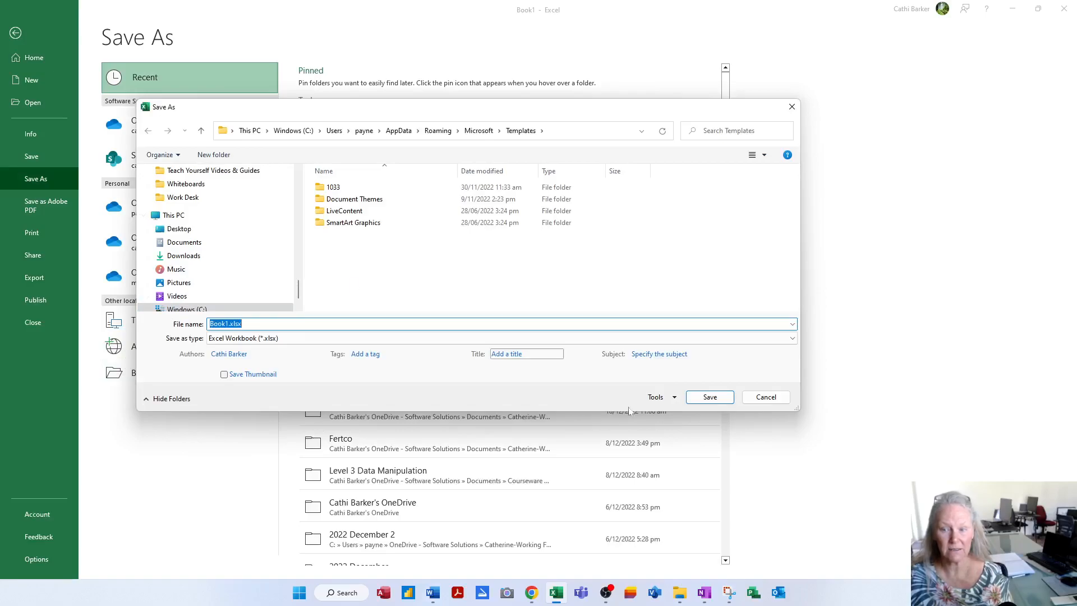
click(767, 397)
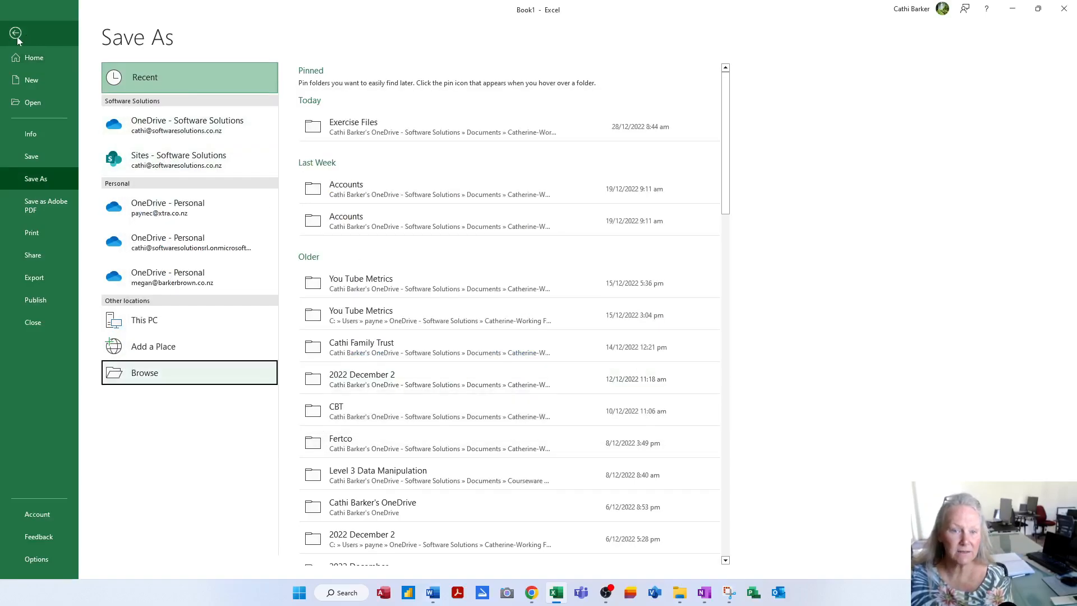
click(16, 33)
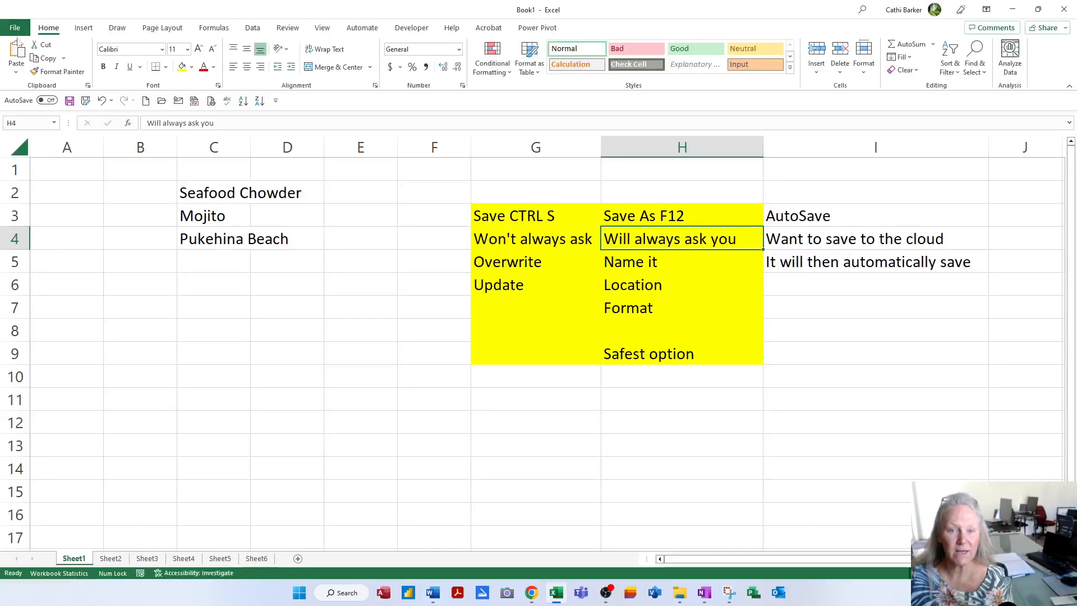
- Save the workbook on the Desktop as 'List' in Excel Workbook (*.xlsx) format
click(86, 101)
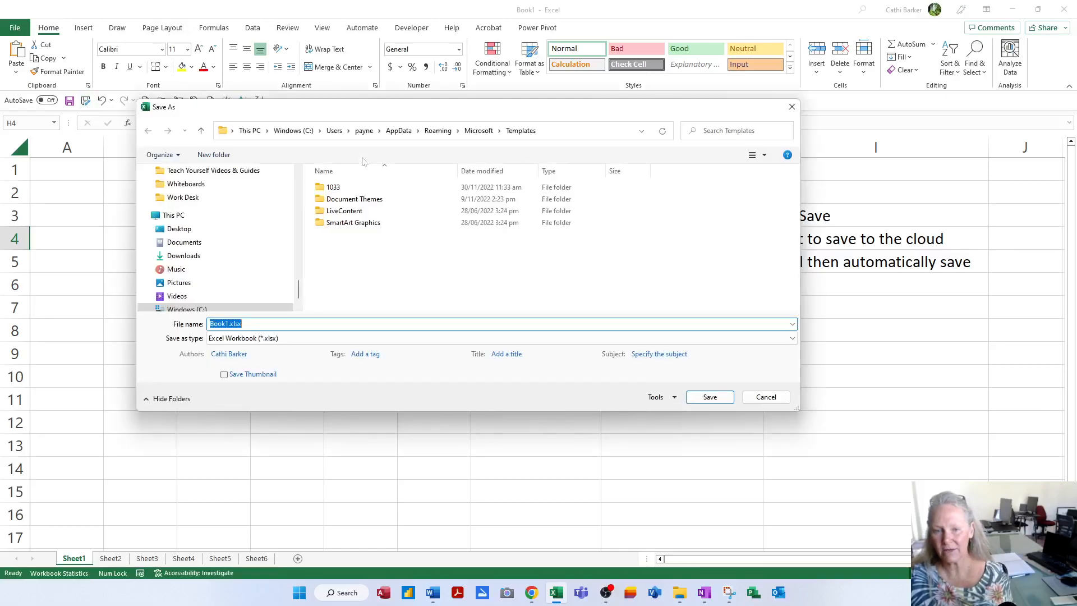
text(List)
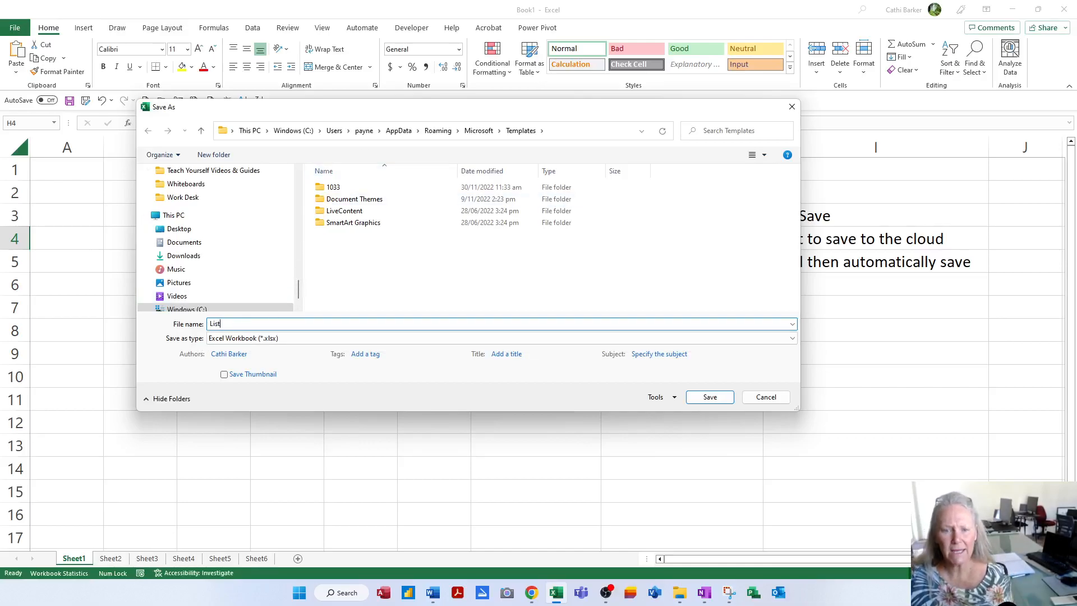
click(174, 229)
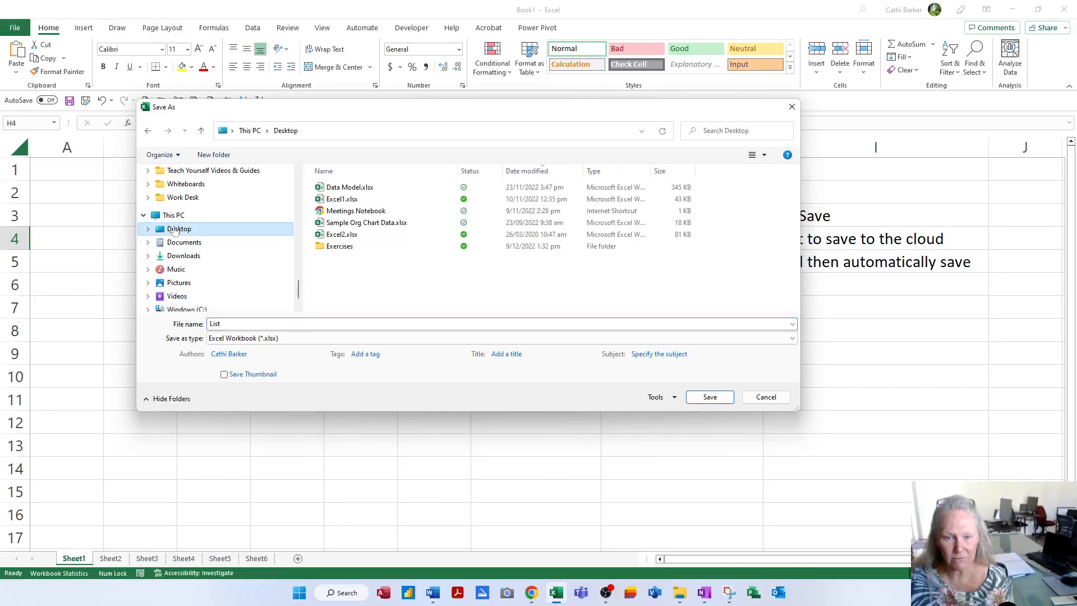
click(185, 246)
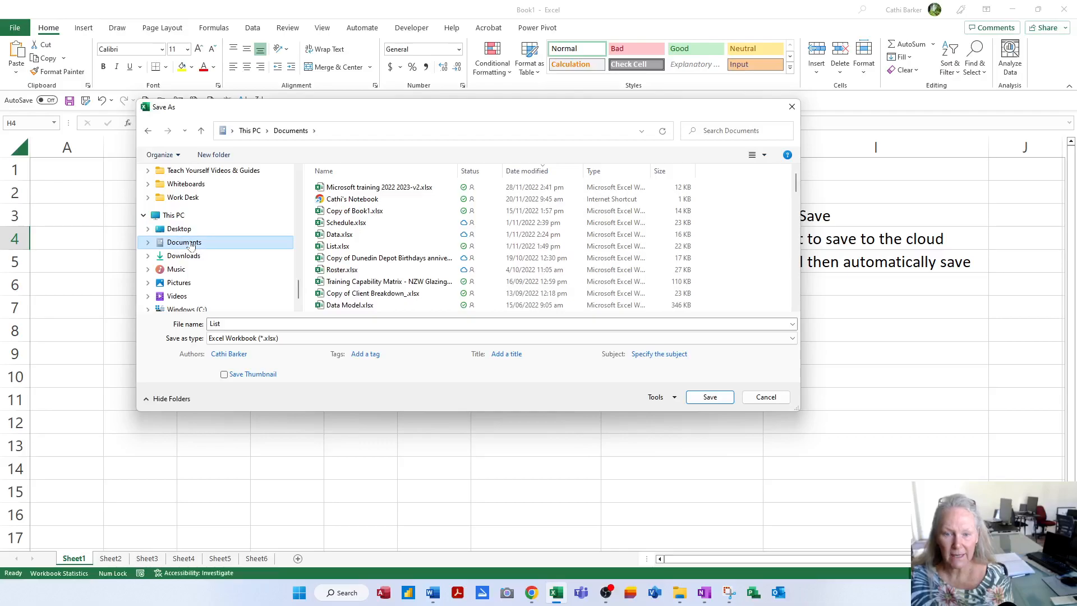
click(234, 339)
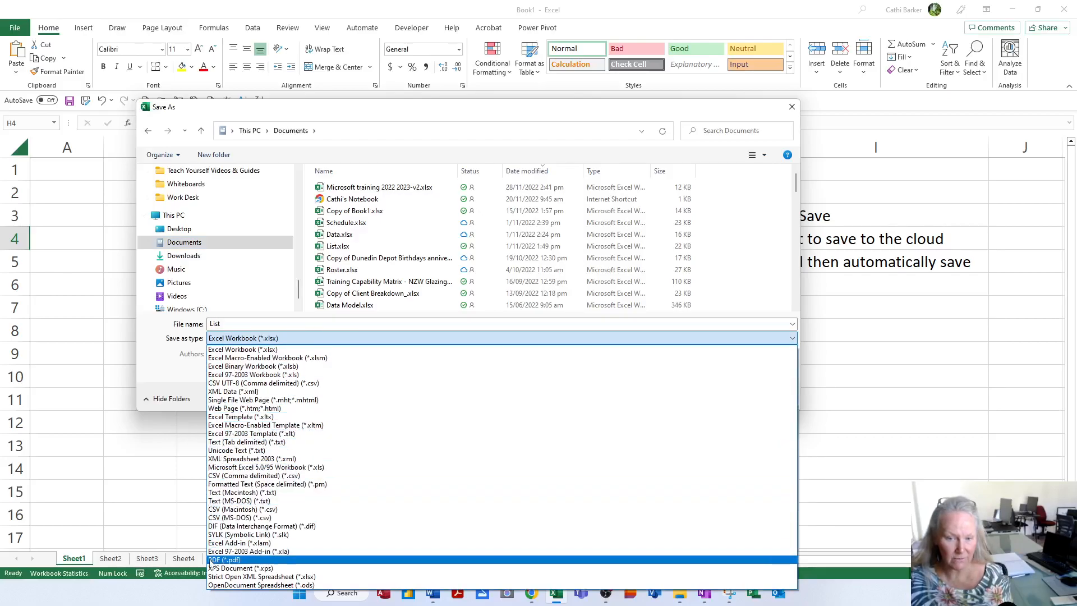
click(244, 341)
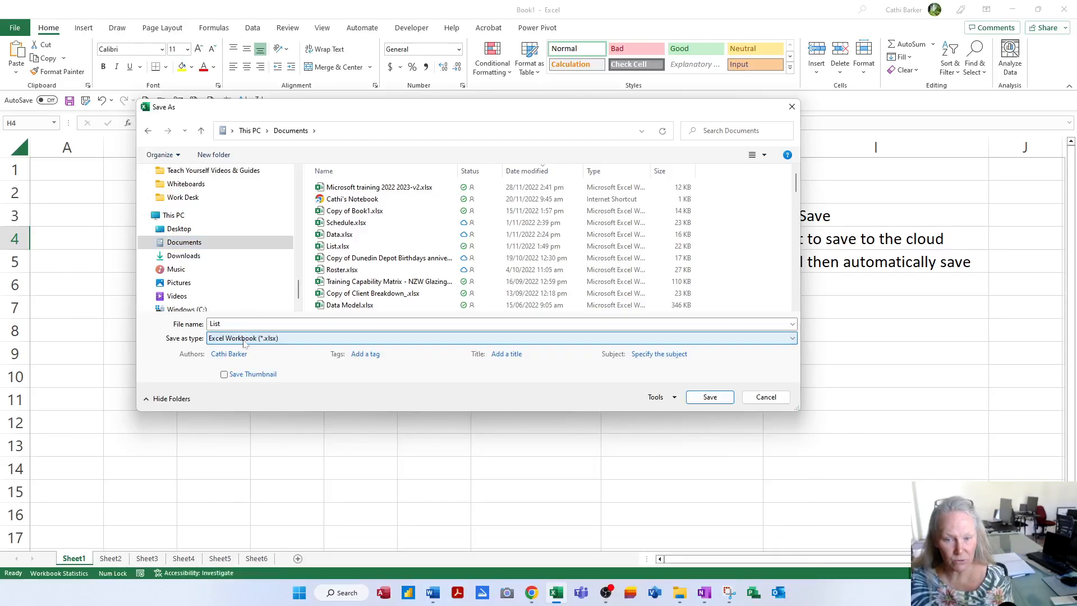
click(188, 233)
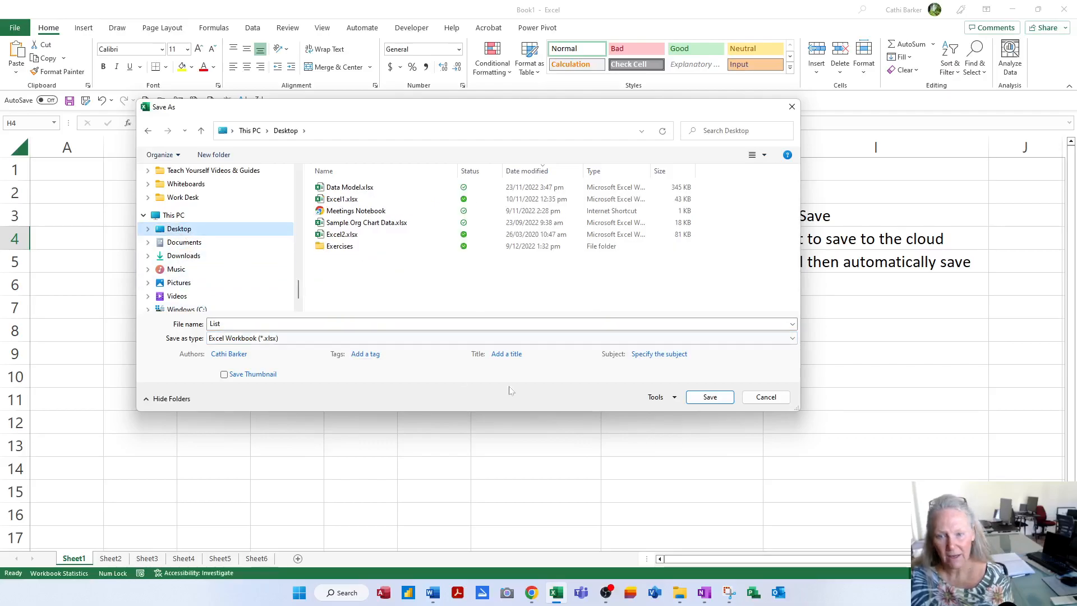
click(710, 398)
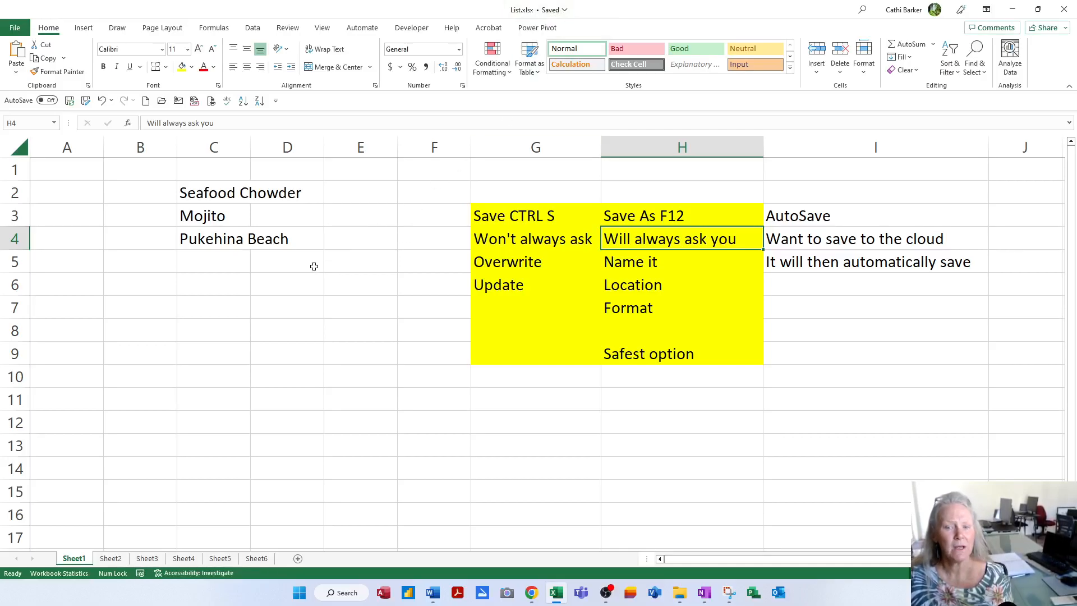
- Autofit column C so items like Seafood Chowder and Pukehina Beach show in full
click(215, 258)
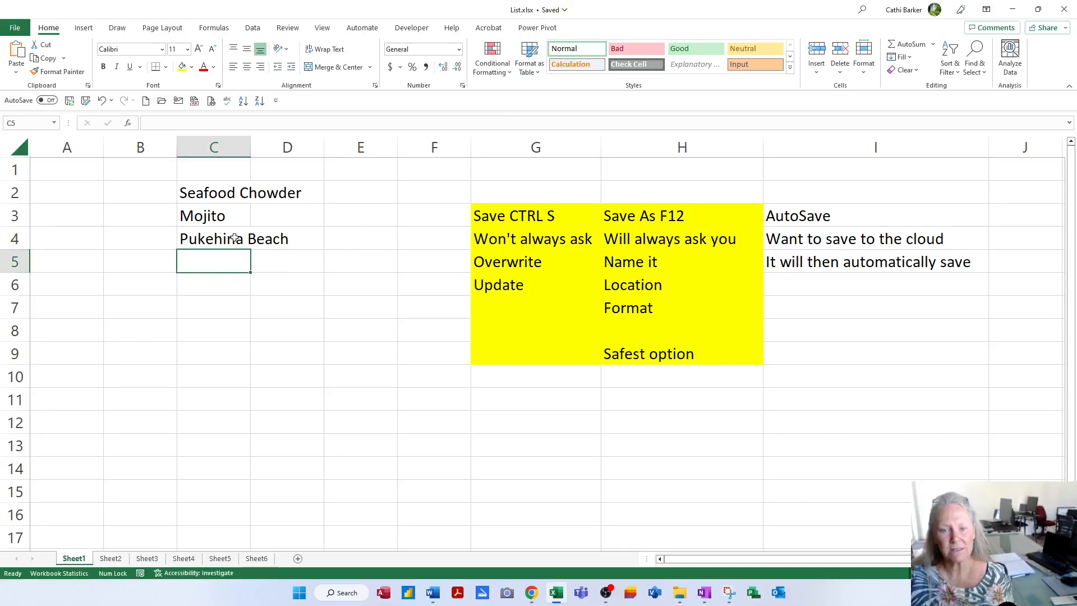
double_click(249, 143)
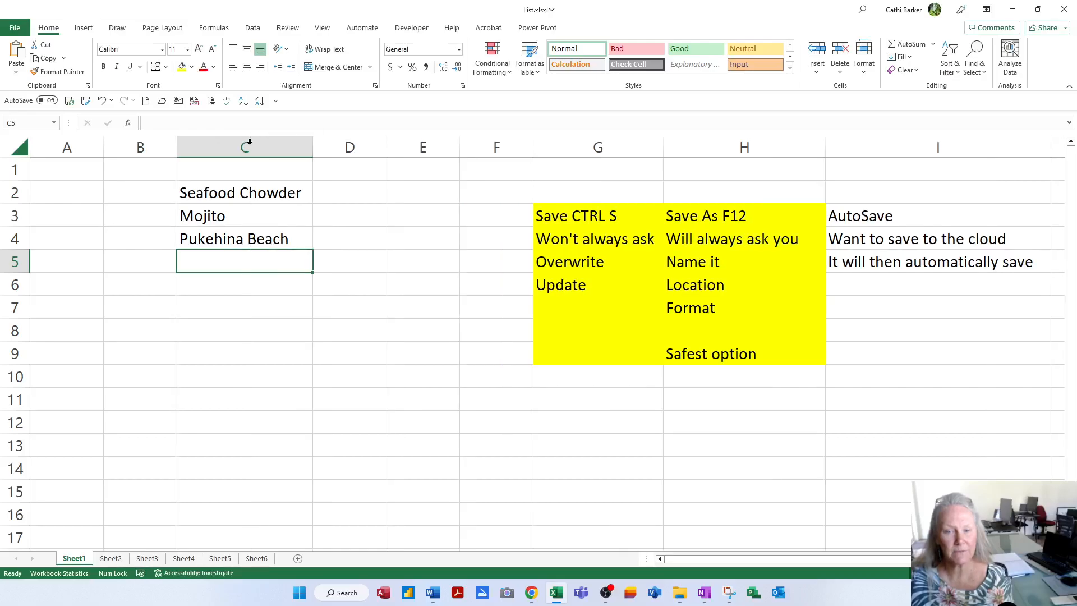
drag(312, 148, 246, 148)
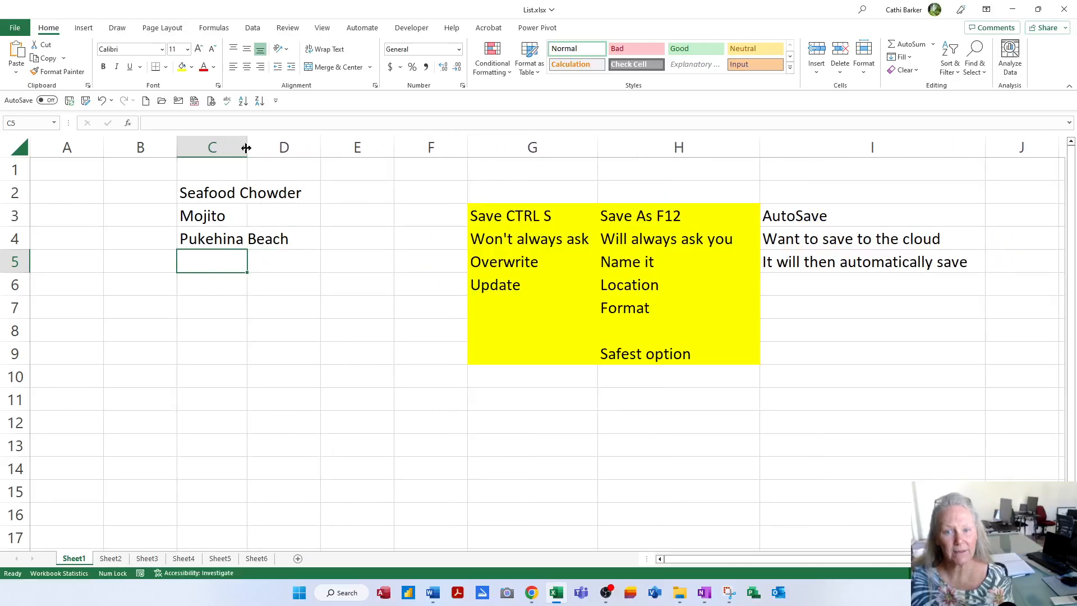
double_click(246, 148)
click(245, 147)
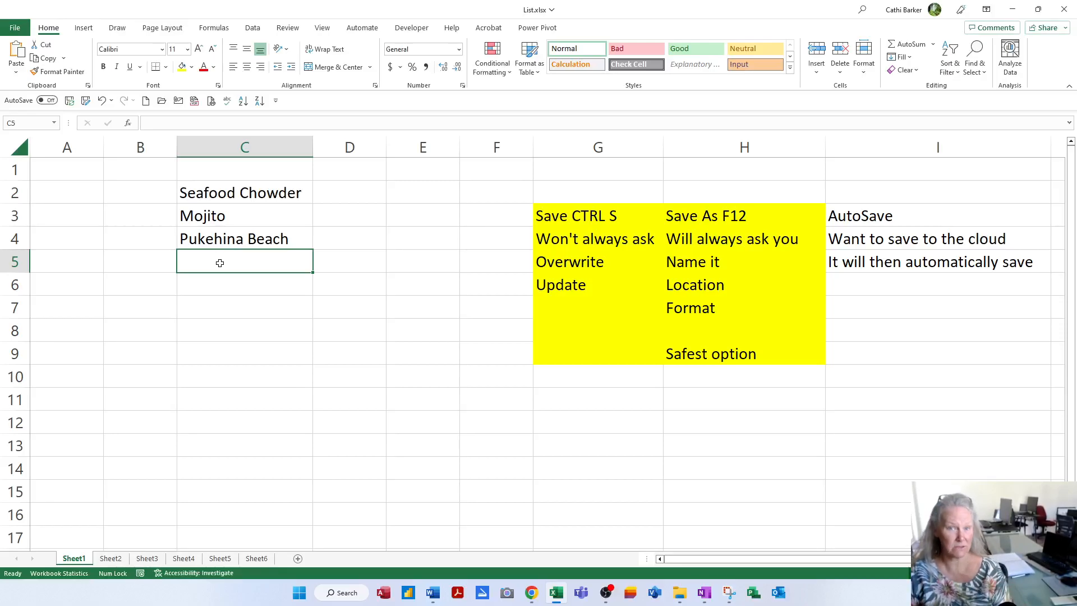
- Enter 'Six60 Harry Styles Bono and my husband' in C5
text(Si)
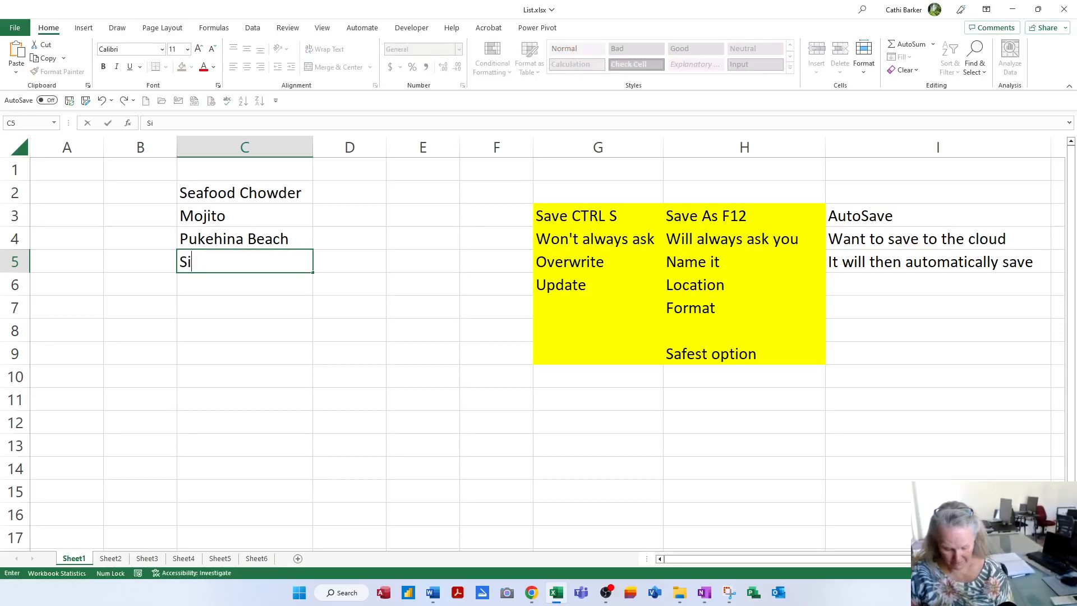
text(x60 Ha)
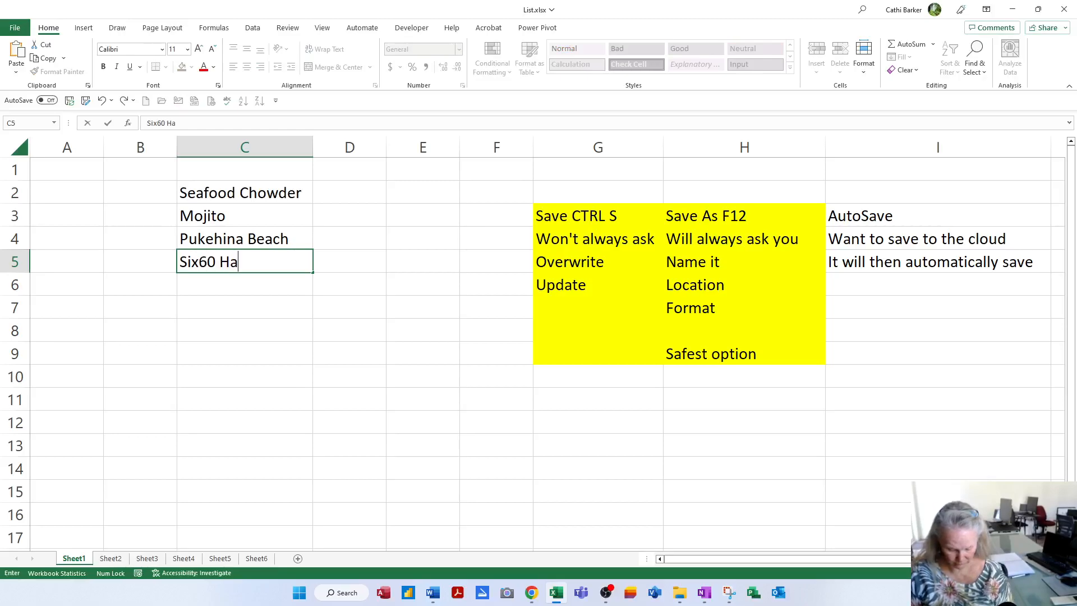
text(rry Styles )
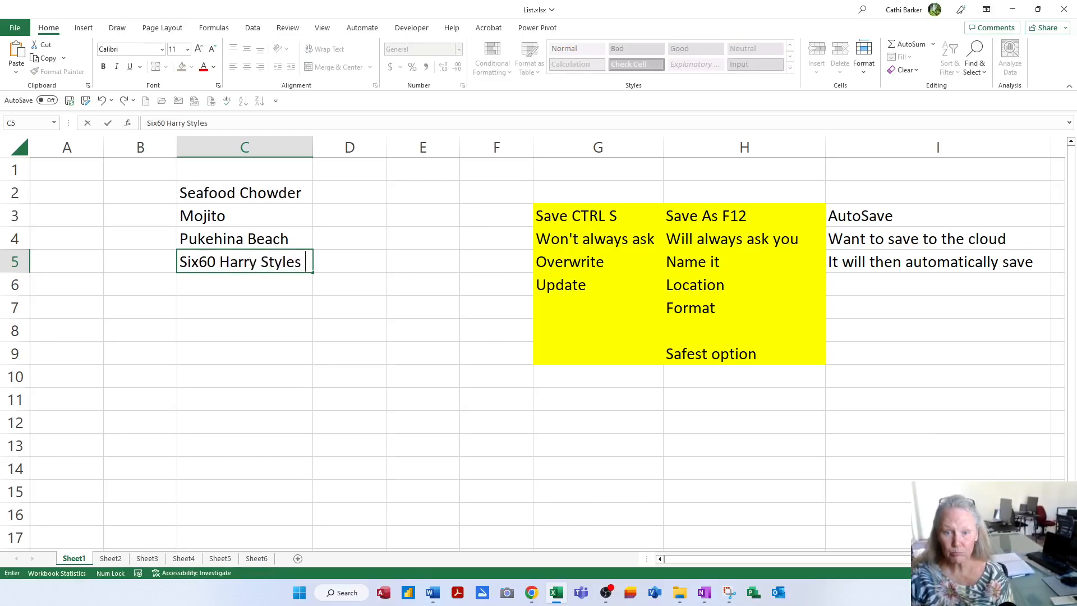
text(Bono and )
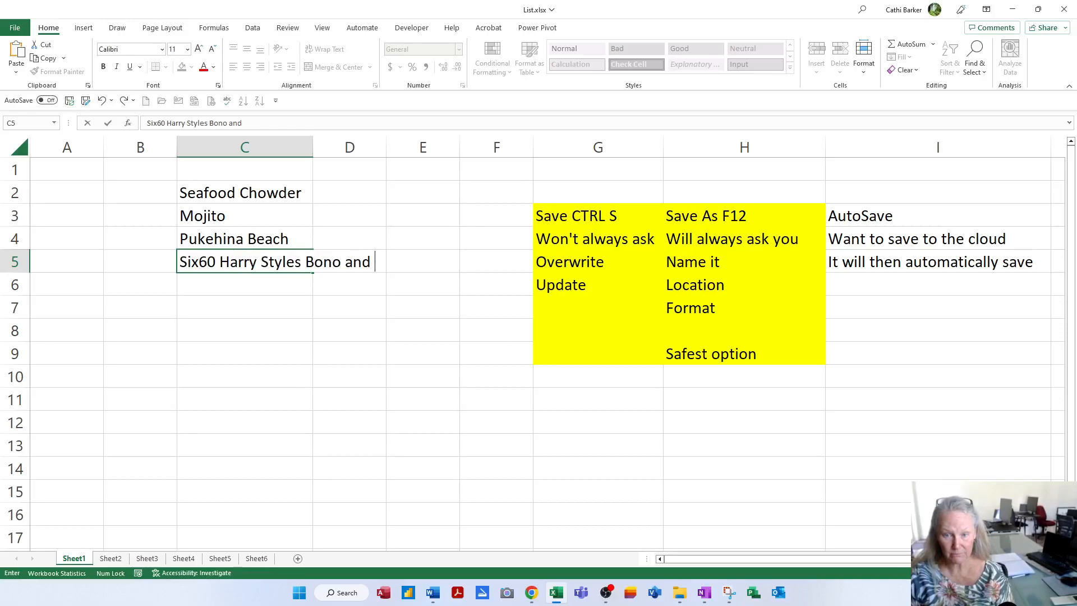
text(my husband)
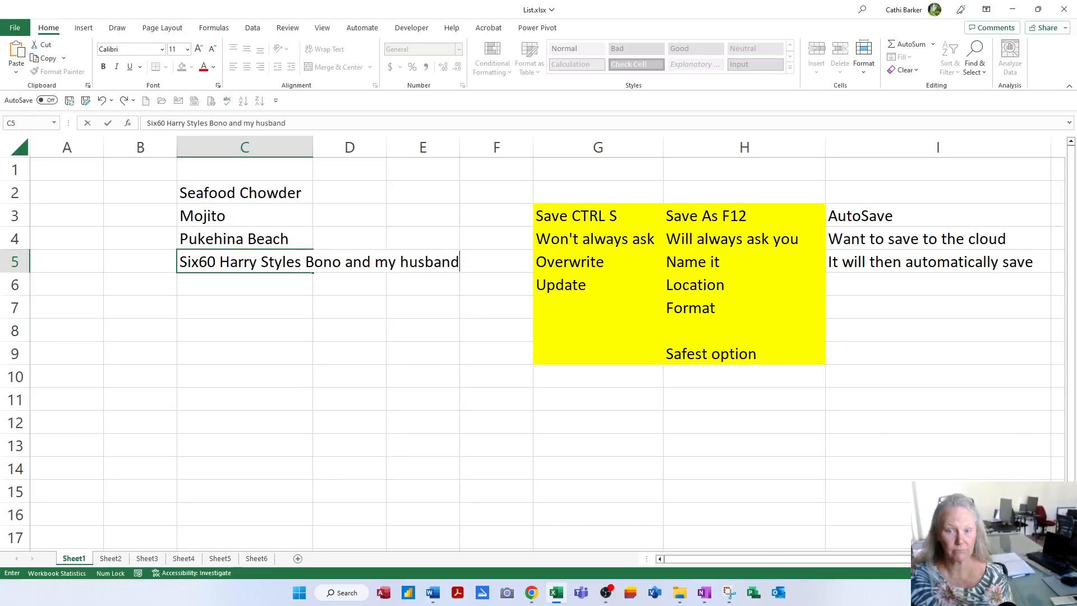
key(Return)
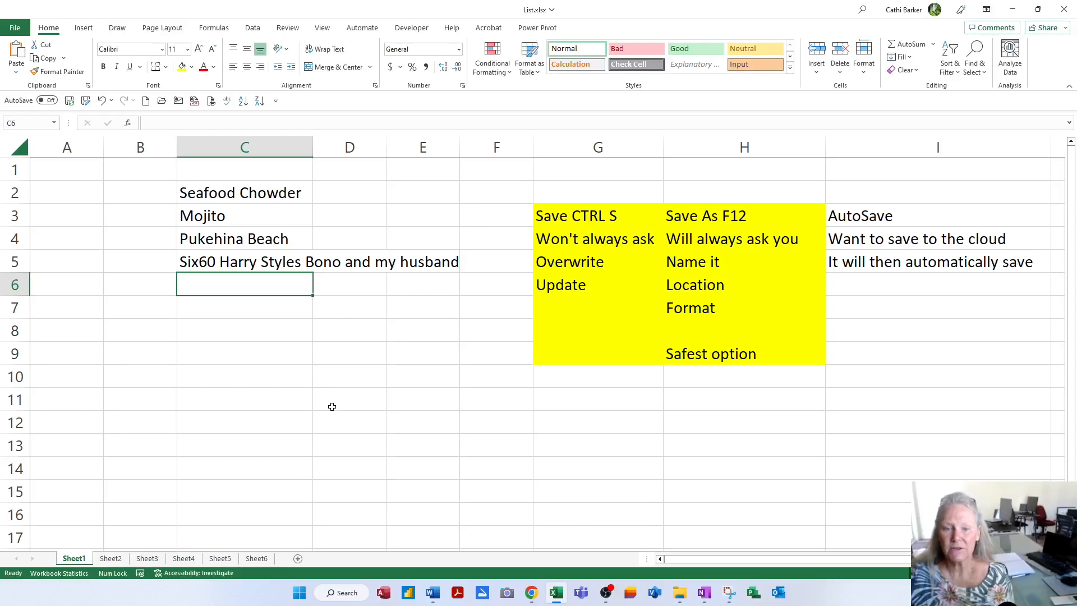
- Autofit column C, enter 'Movies' in C6, and save the workbook with Ctrl+S
double_click(312, 147)
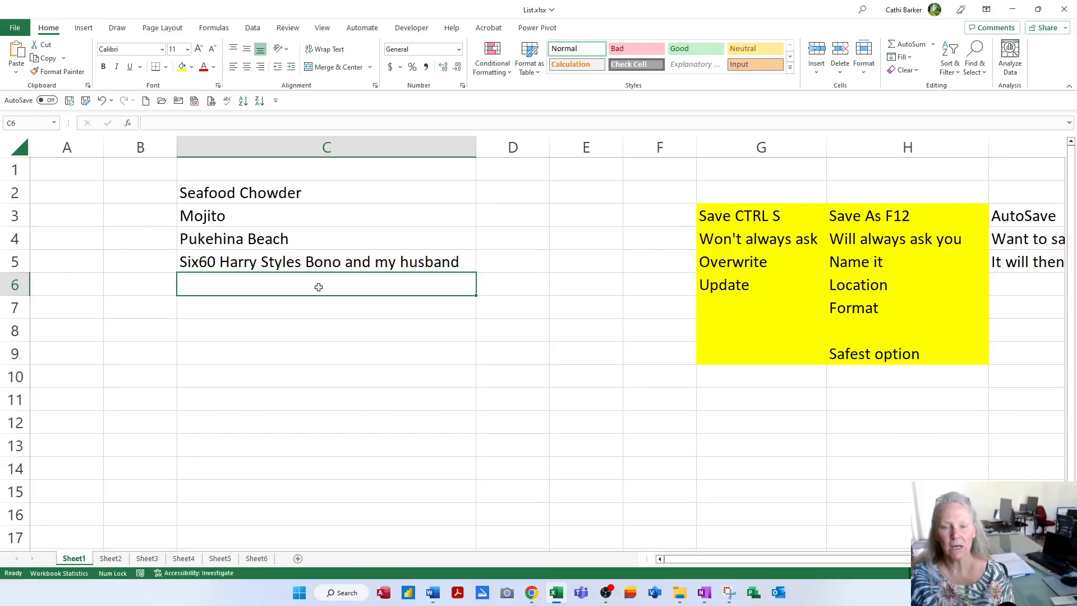
text(Movies)
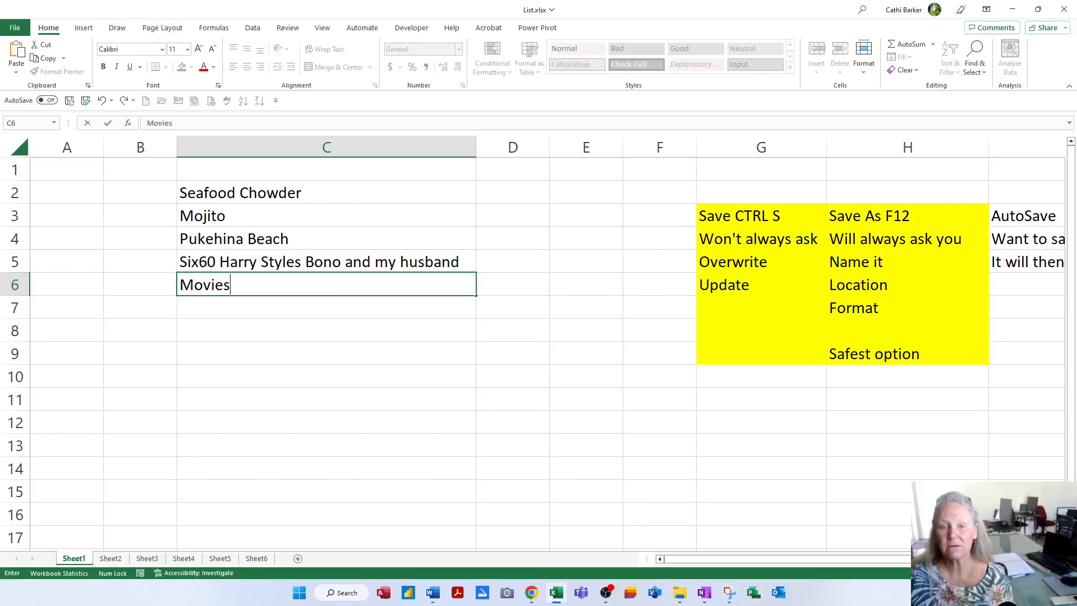
key(Return)
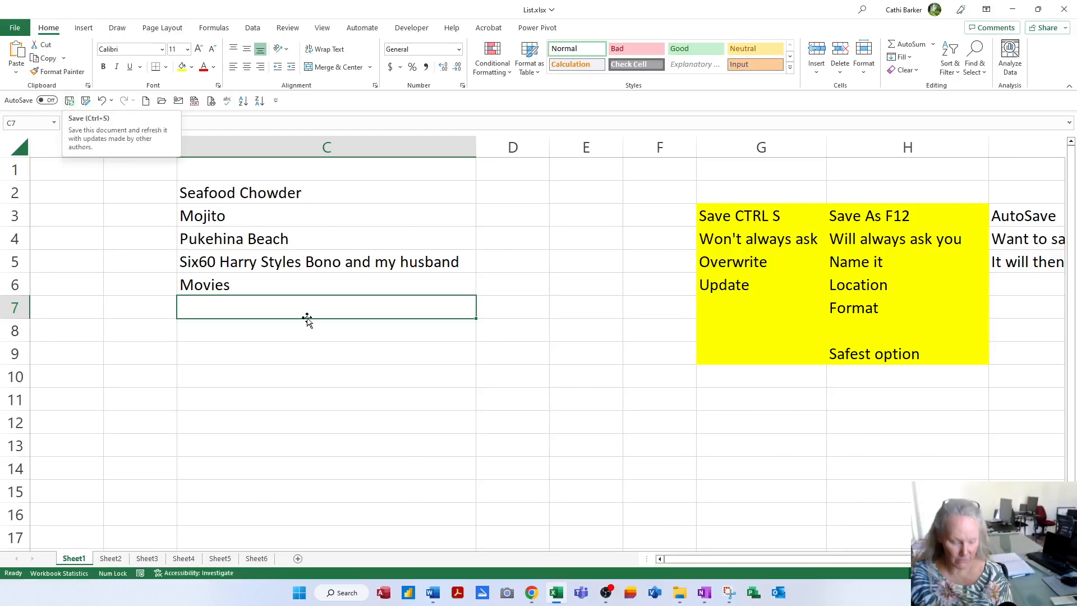
key(ctrl+s)
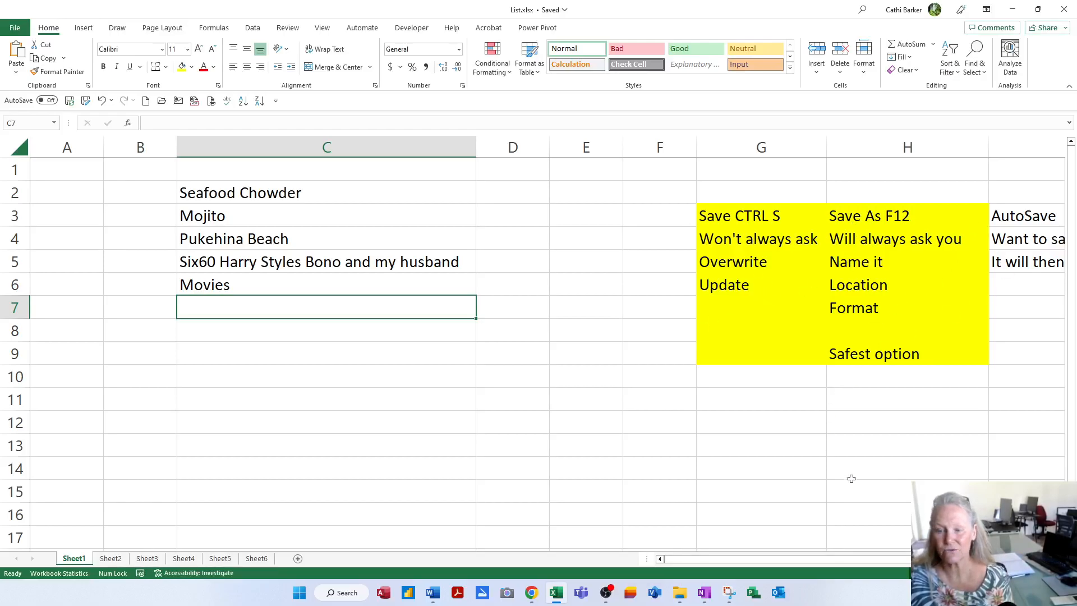
click(955, 573)
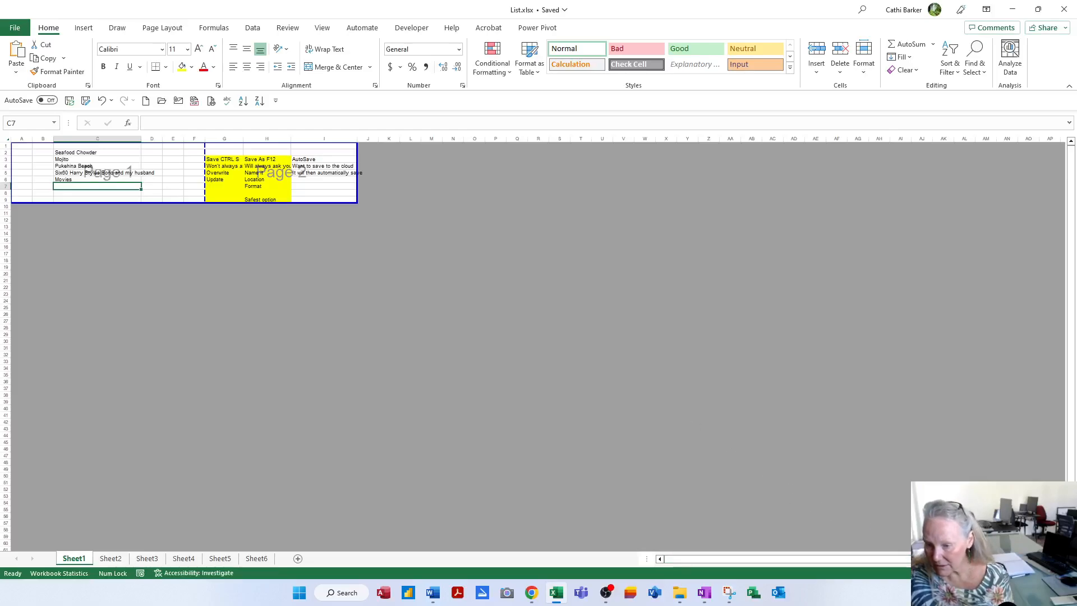
click(937, 573)
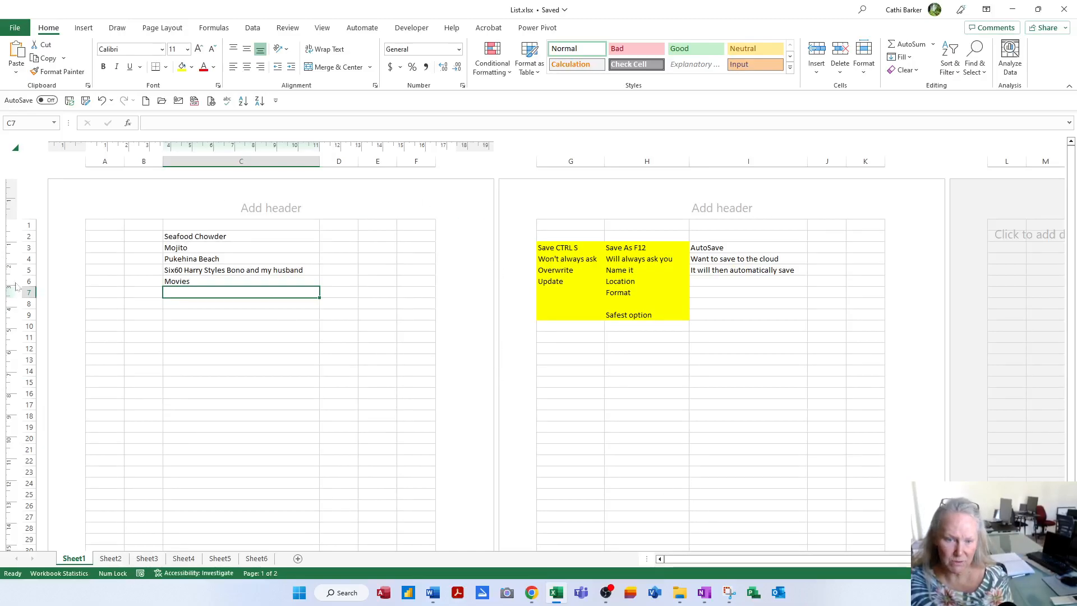
click(956, 573)
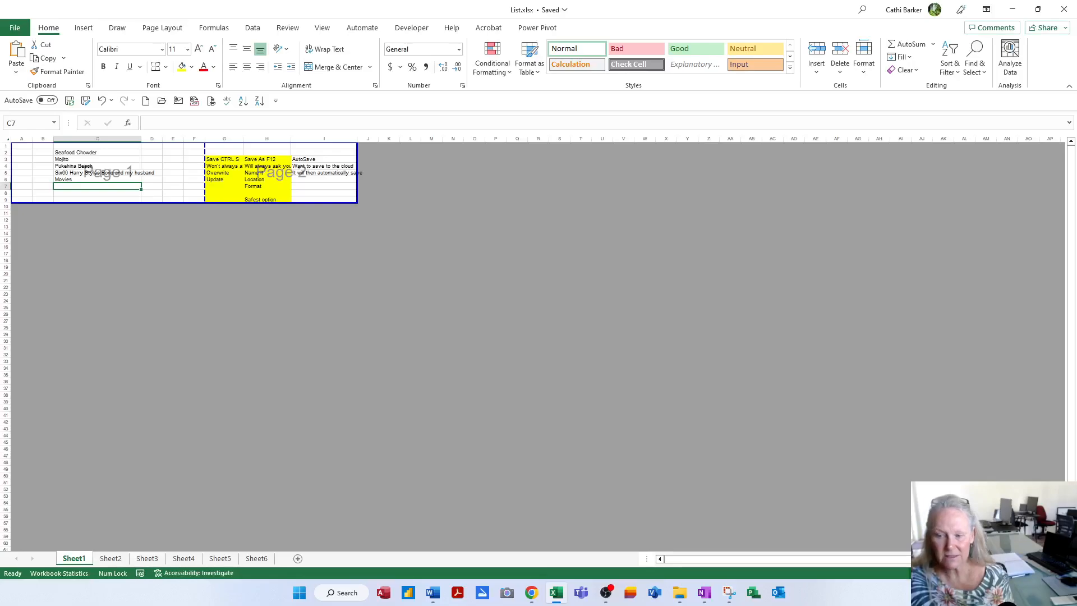
click(920, 573)
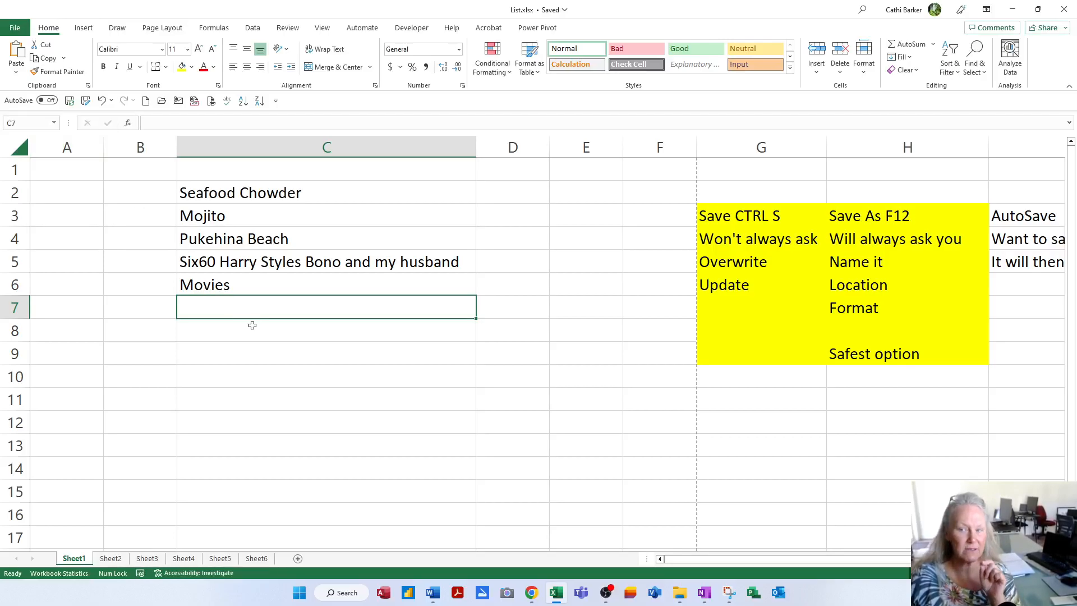
click(980, 572)
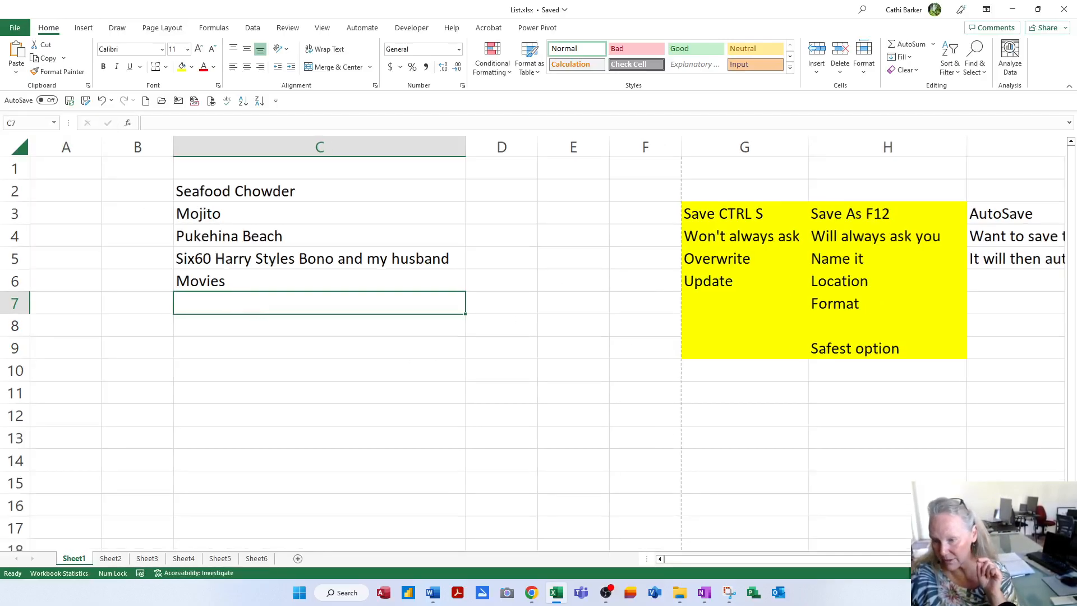
click(980, 573)
click(981, 573)
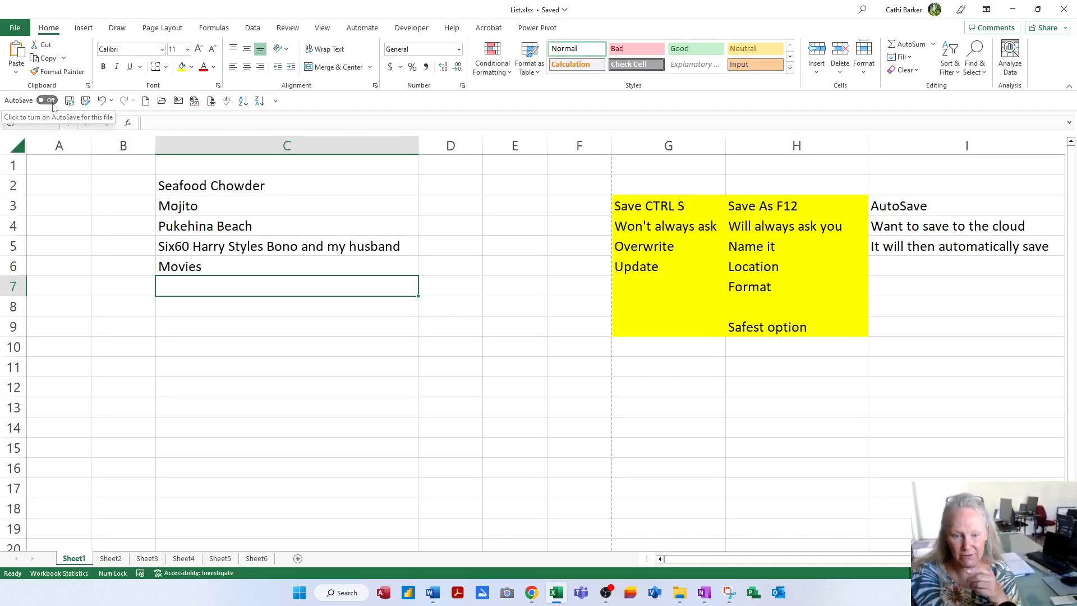
click(256, 558)
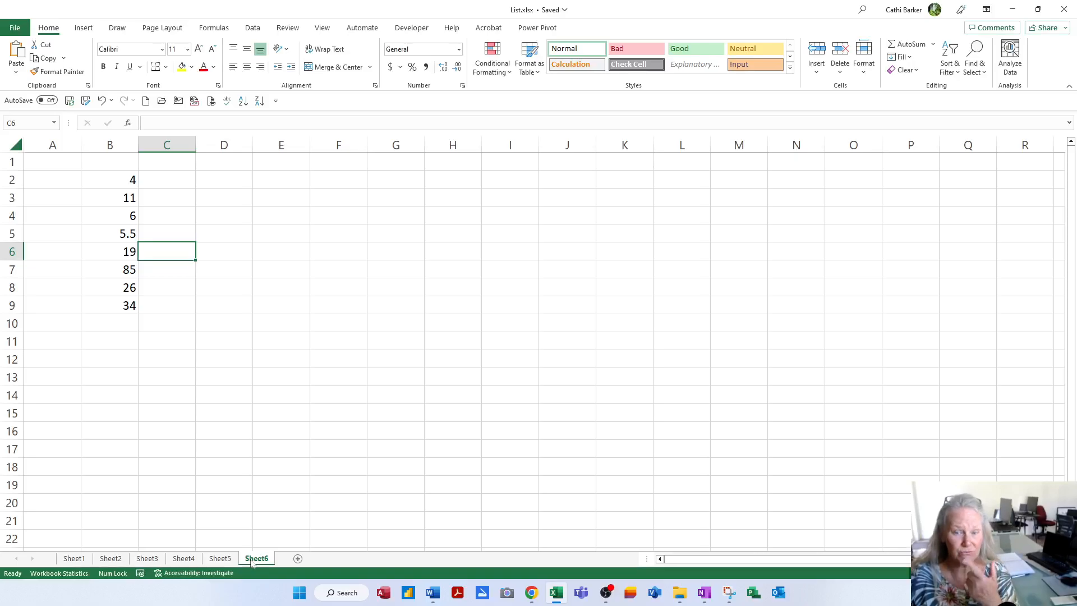
click(74, 559)
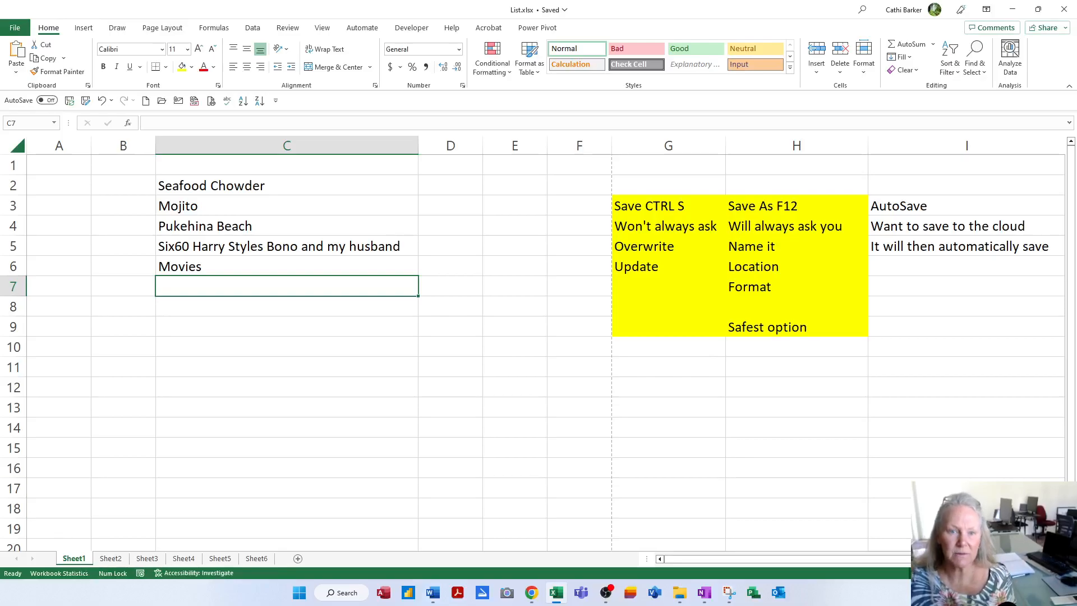
- Review the Save page in Excel Options, including AutoRecover every 10 minutes, and cancel without changes
click(16, 29)
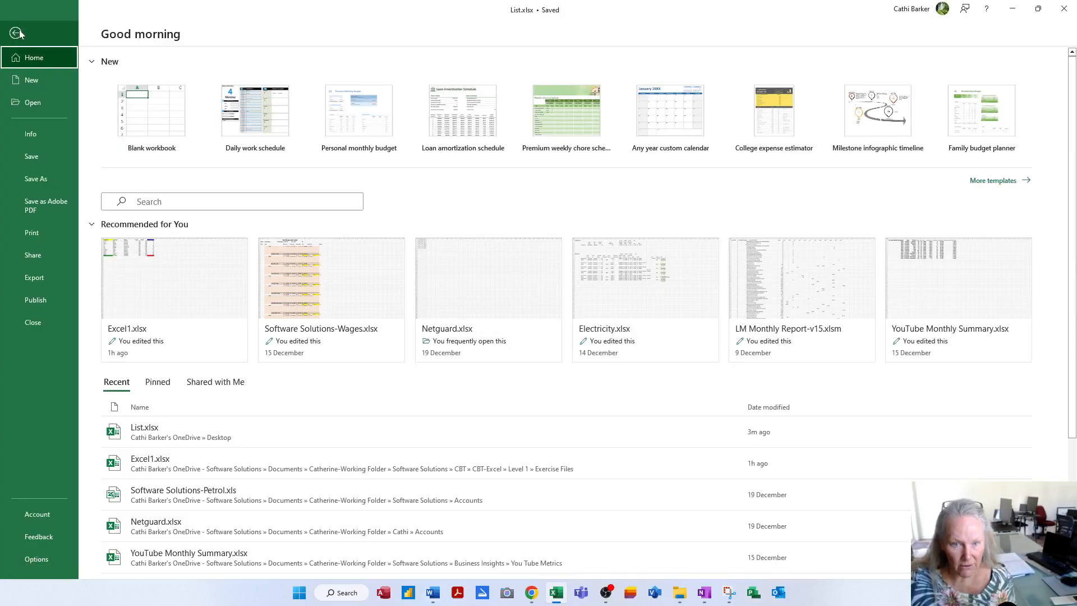
click(32, 138)
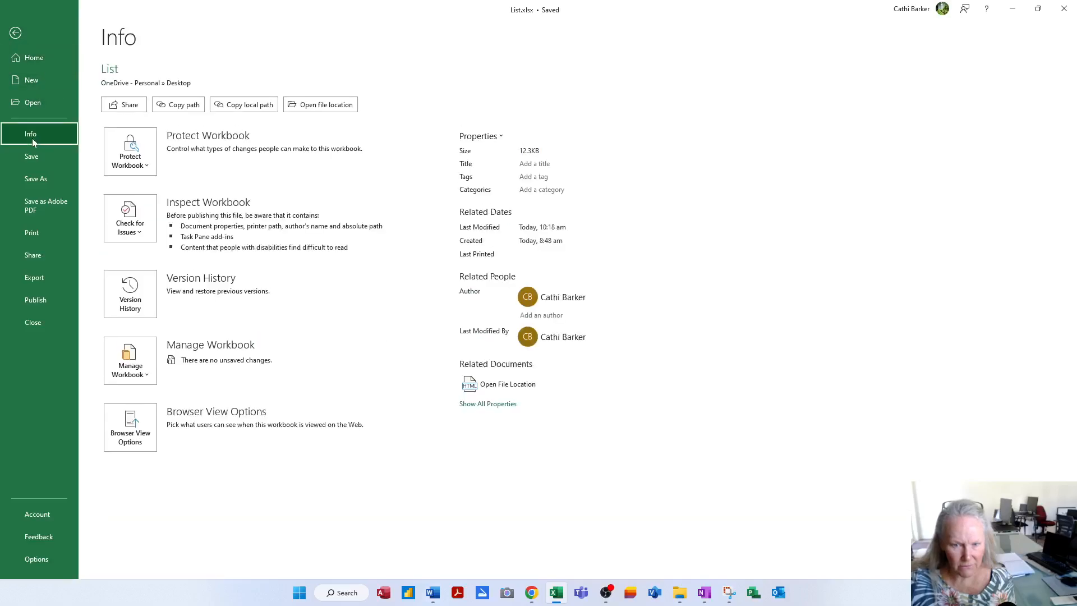
click(37, 559)
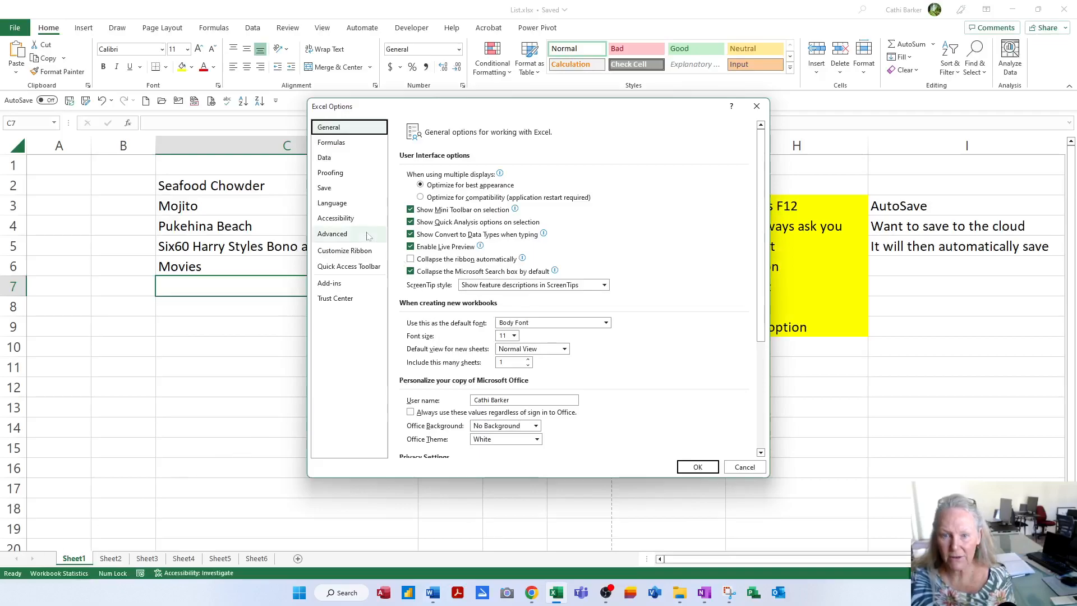
click(323, 188)
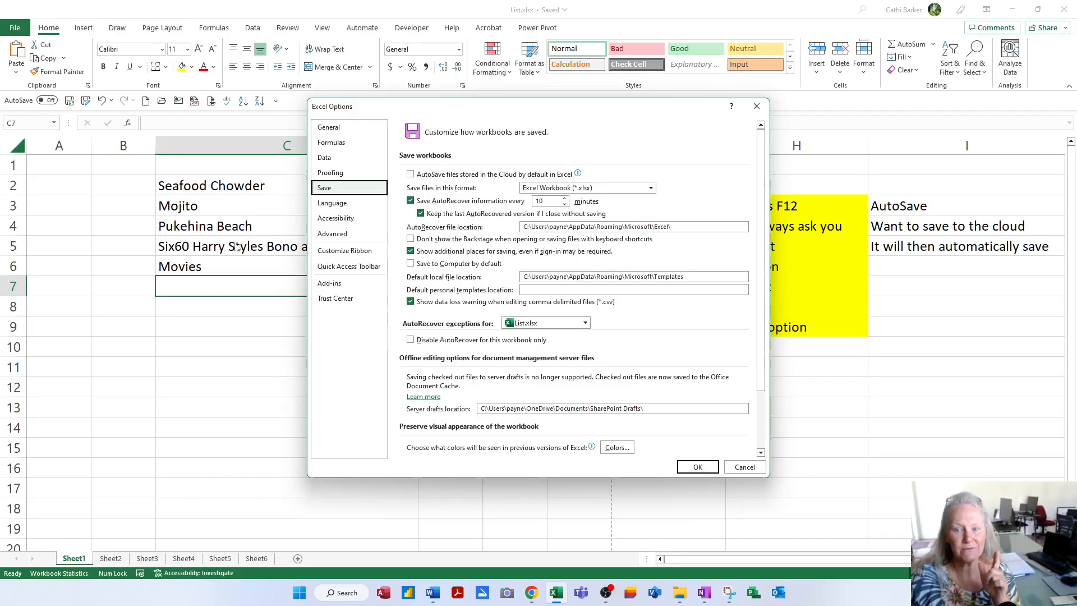
click(752, 467)
click(14, 28)
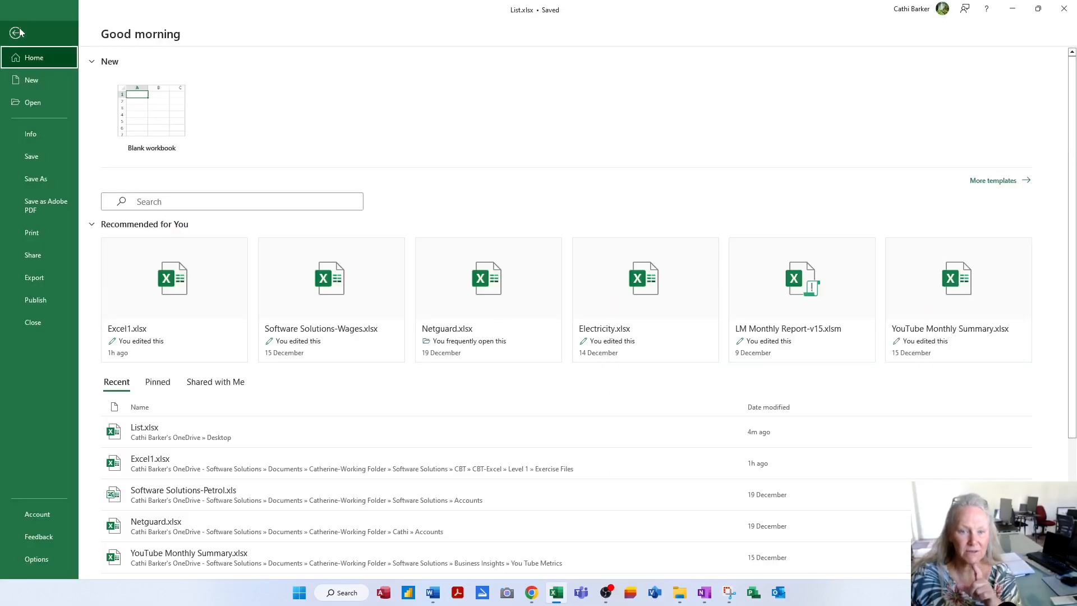
click(40, 133)
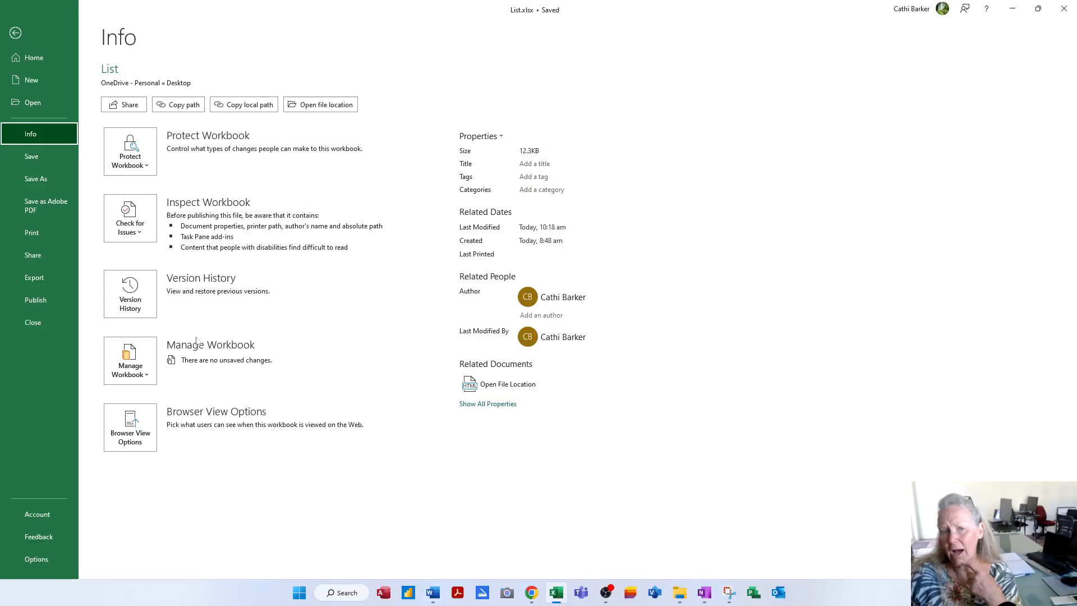
click(15, 34)
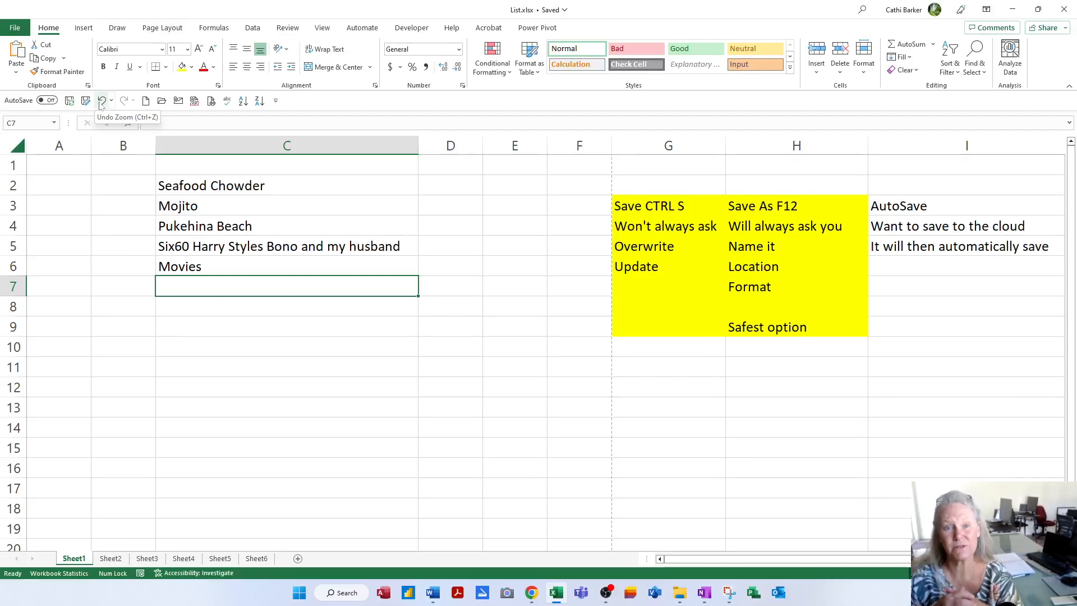
click(15, 27)
click(34, 134)
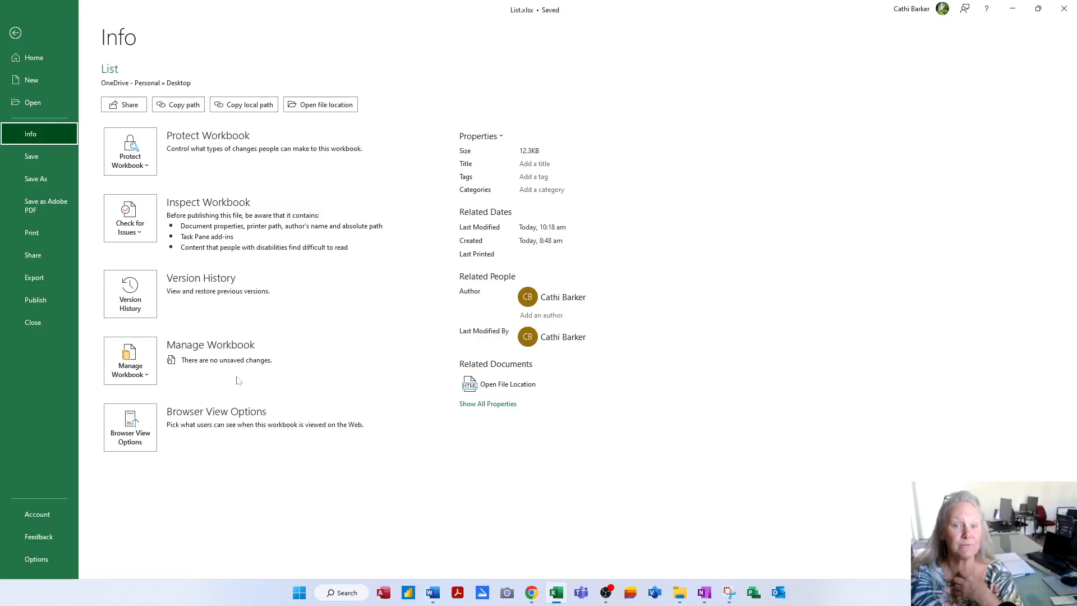
click(15, 32)
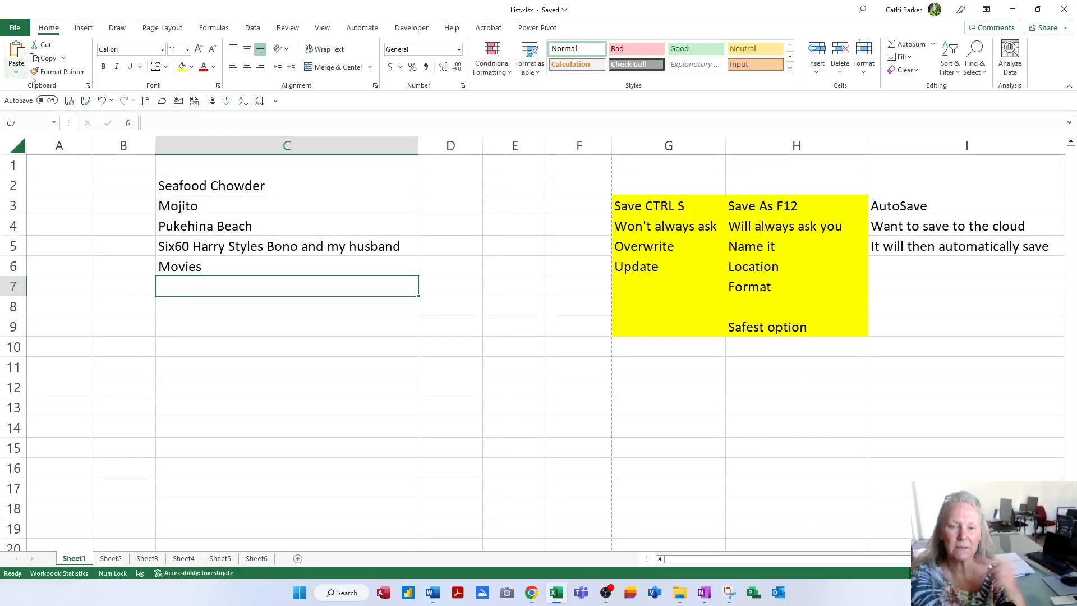